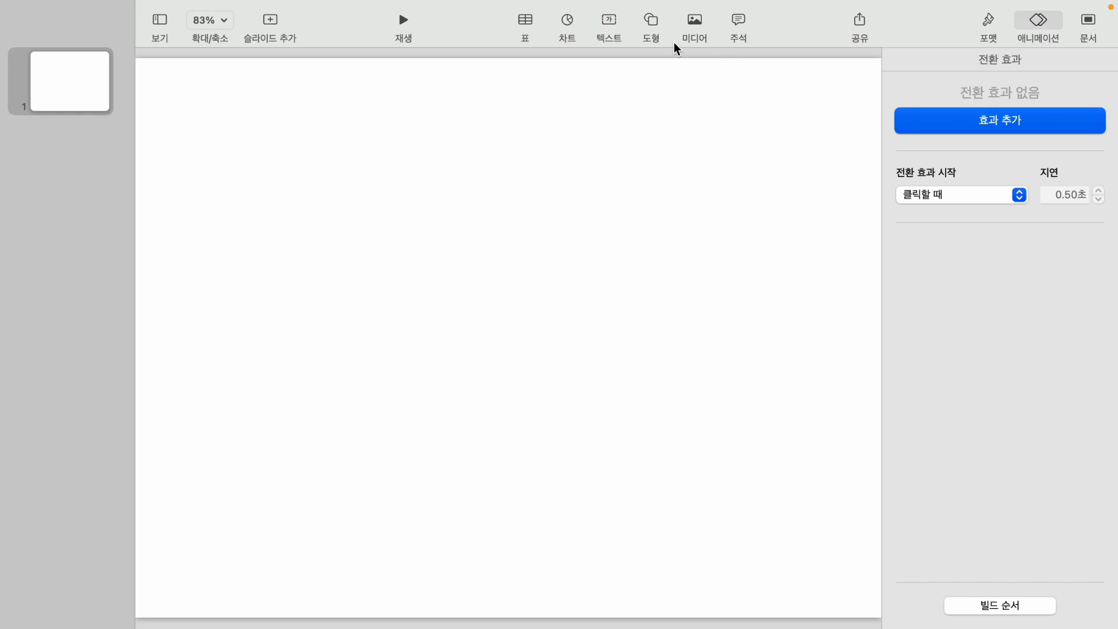
Step: Insert a straight line and make it a long horizontal baseline near the bottom of the slide
click(652, 22)
click(637, 105)
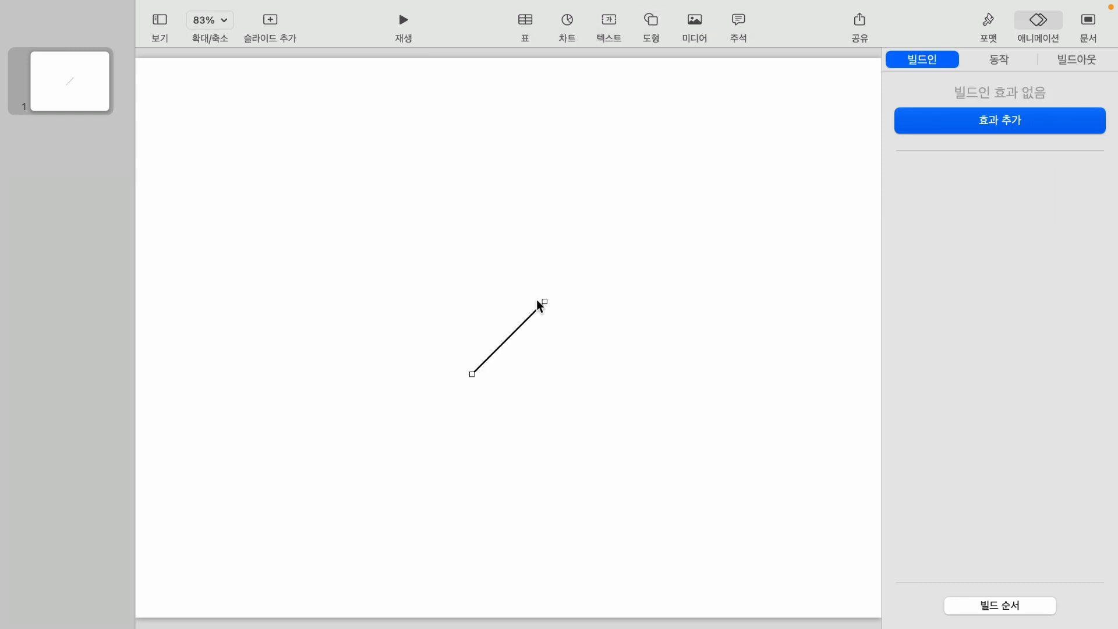
drag(549, 299, 801, 396)
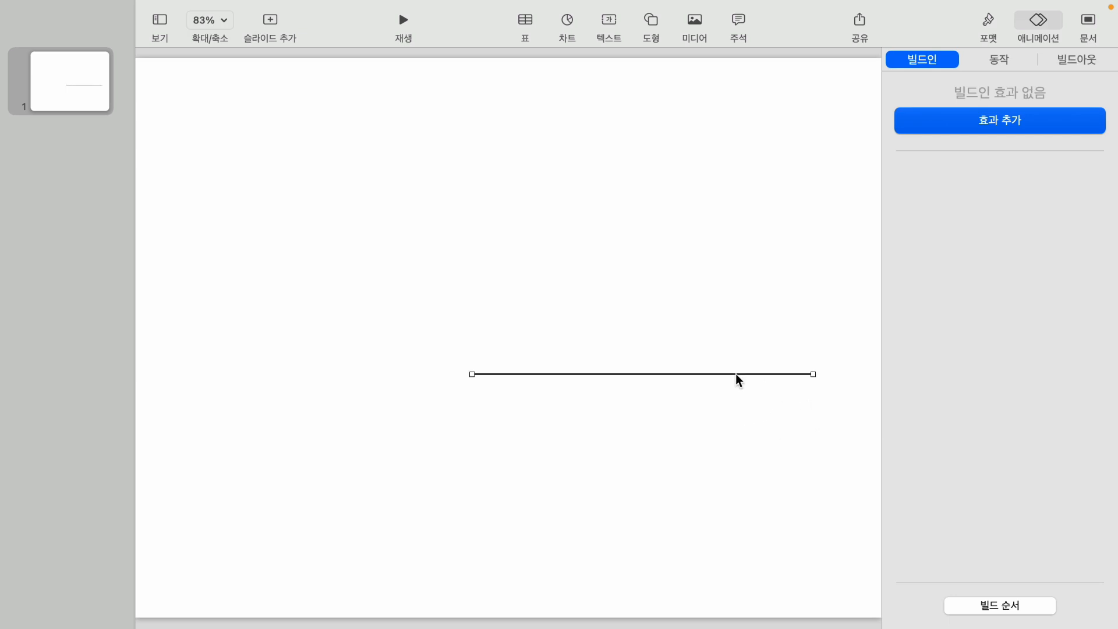
drag(736, 374, 475, 526)
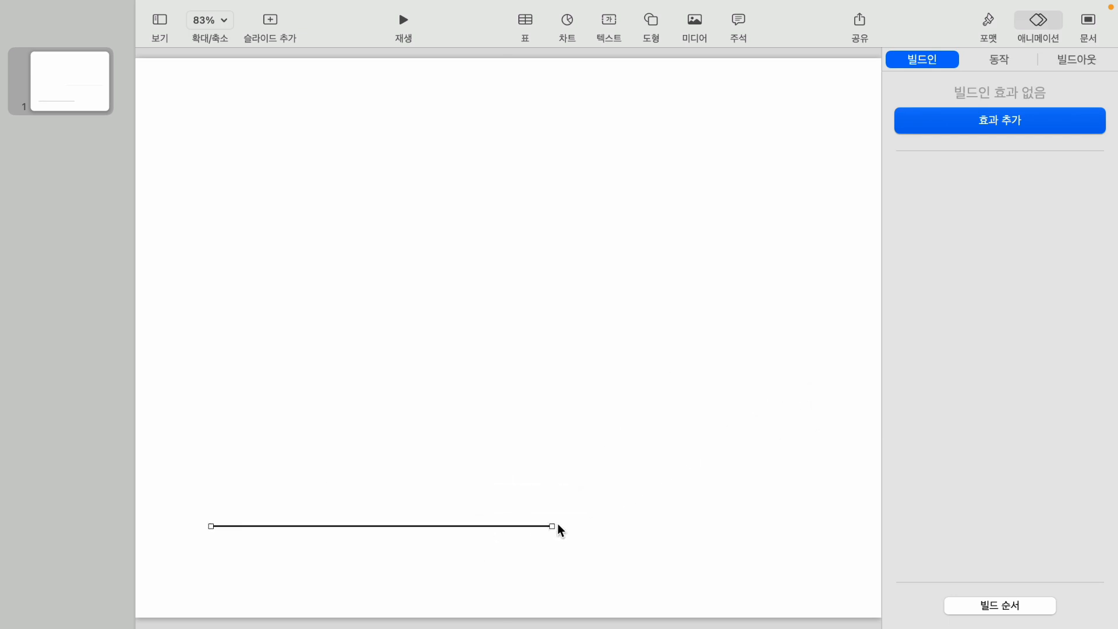
drag(551, 526, 735, 526)
drag(646, 526, 677, 515)
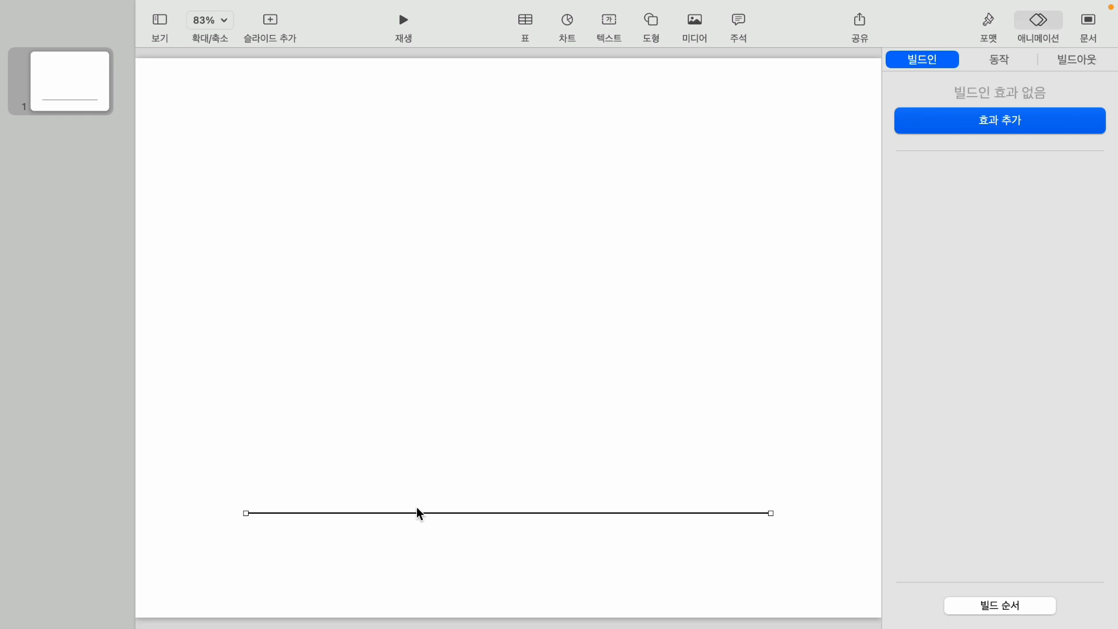
Step: Copy the baseline to the upper part of the slide and style the copy as a 2pt dashed line
drag(417, 513, 425, 173)
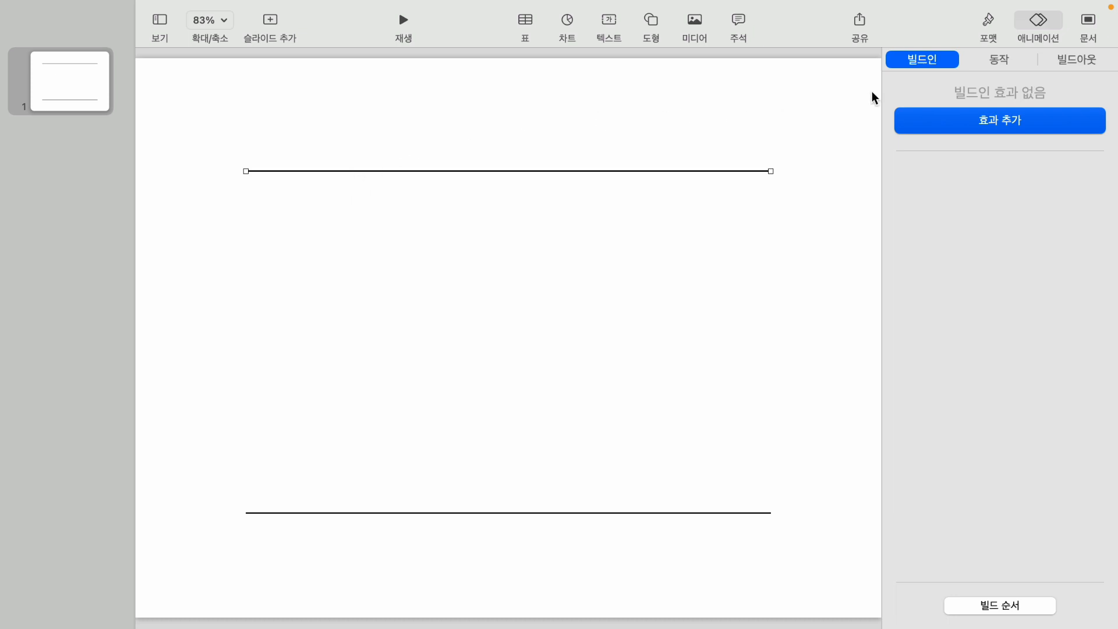
click(994, 20)
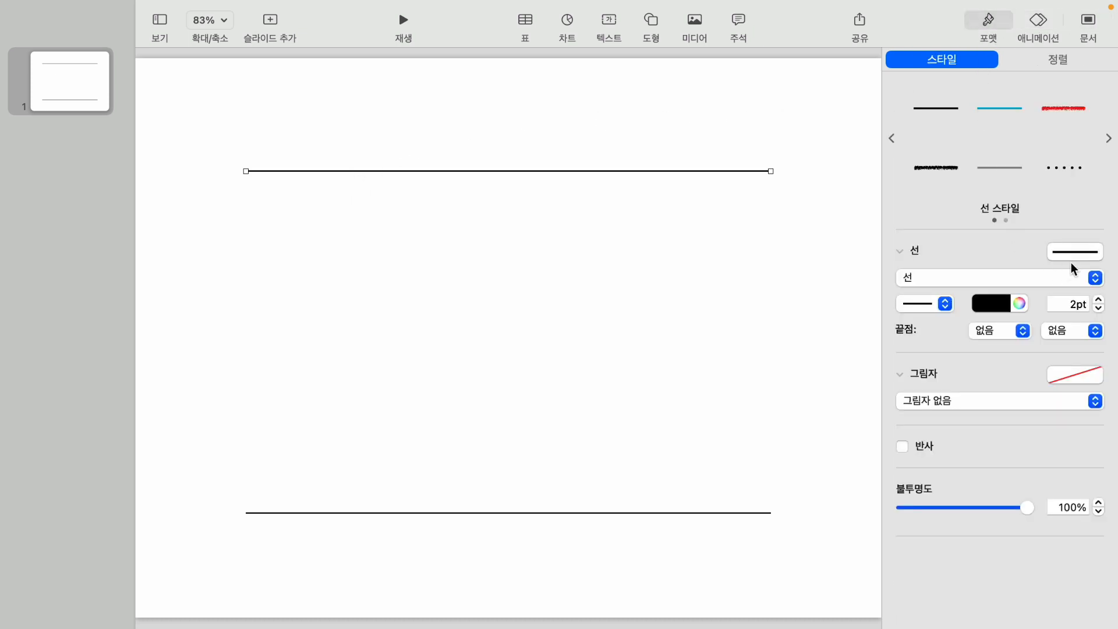
click(1076, 254)
click(1075, 316)
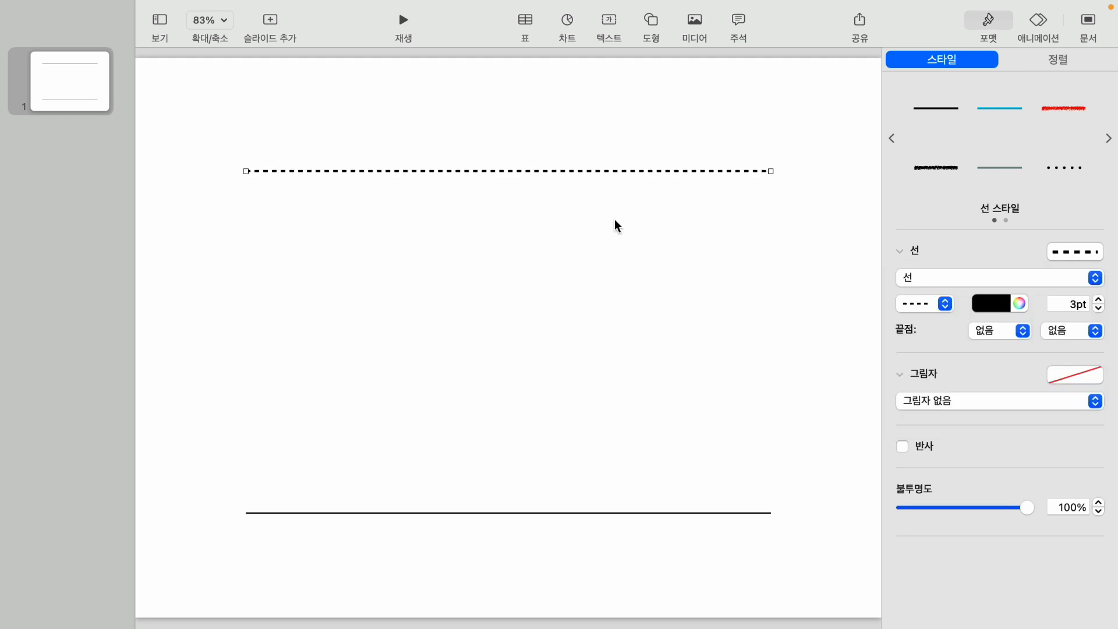
click(1099, 308)
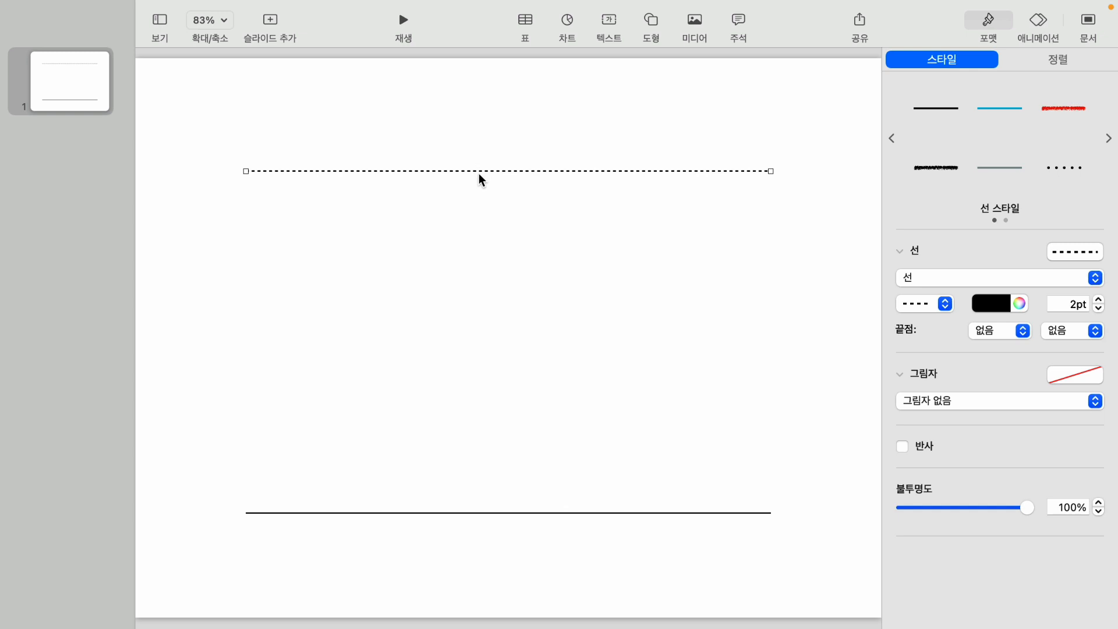
Step: Duplicate the dashed line four times
key(super+d)
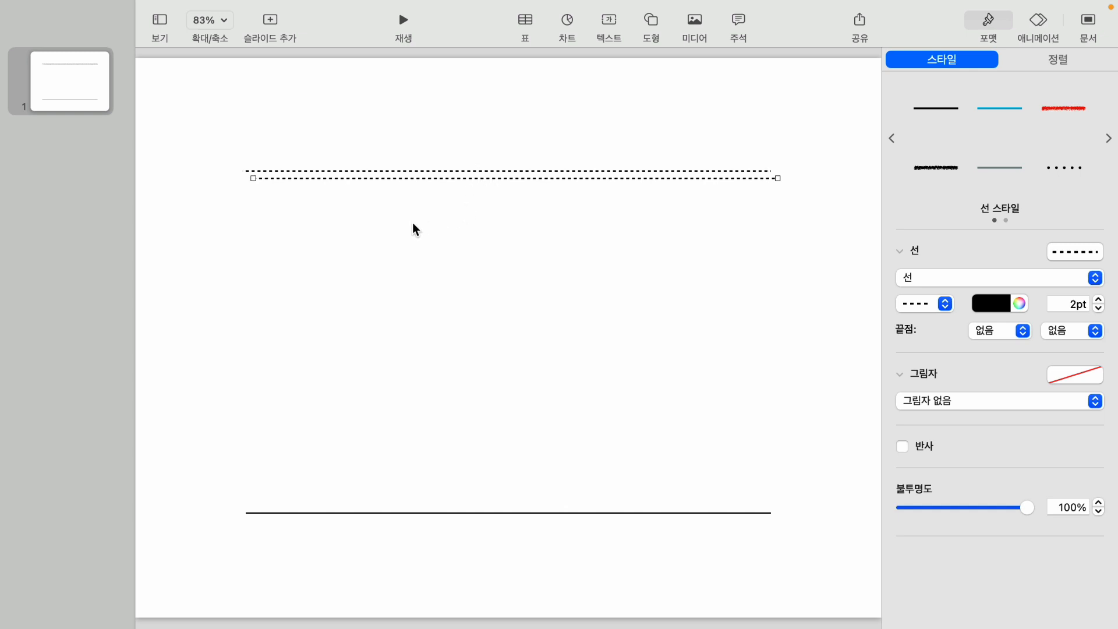
key(super+d)
key(super+d)
key(super+d)
Step: Select the solid baseline and all dashed lines and align them to the left
click(268, 171)
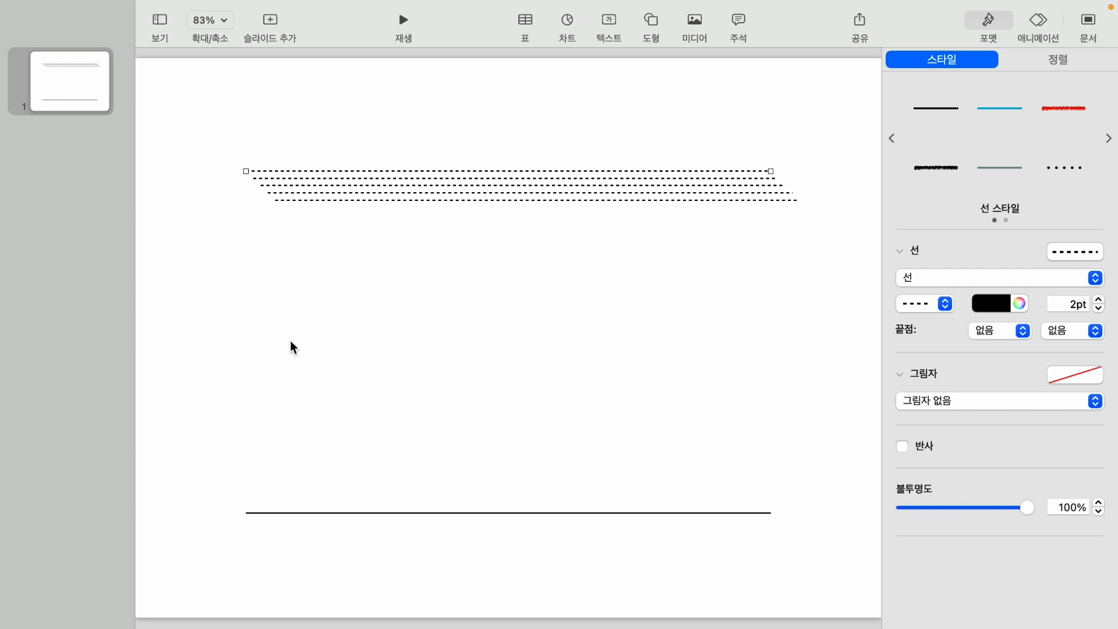
shift+click(302, 512)
click(229, 108)
drag(218, 126, 756, 544)
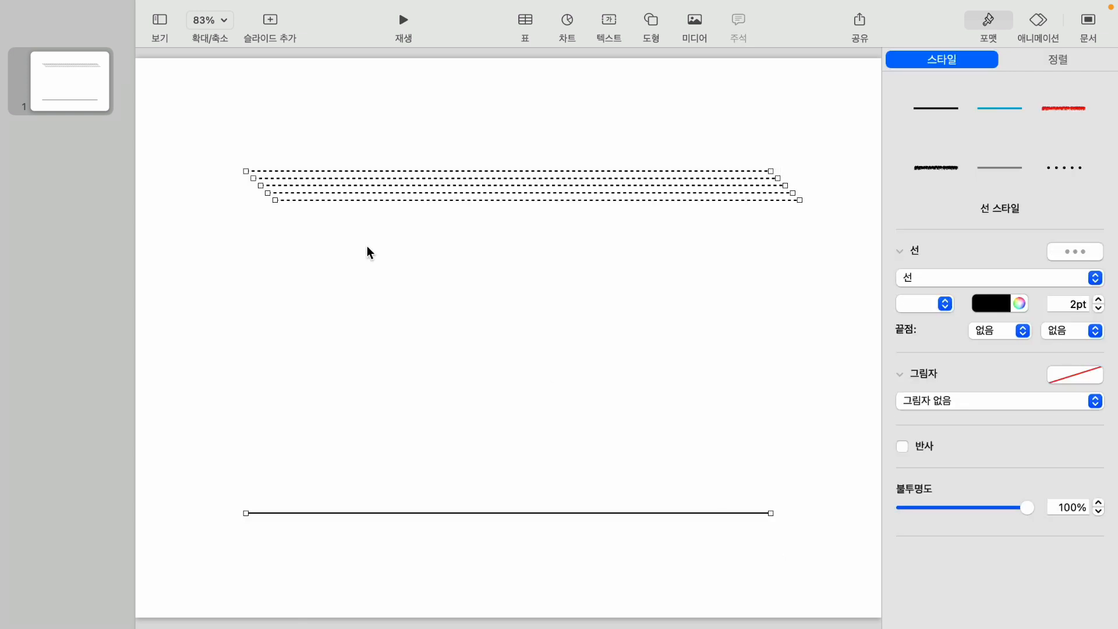
right_click(353, 173)
mouse_move(407, 276)
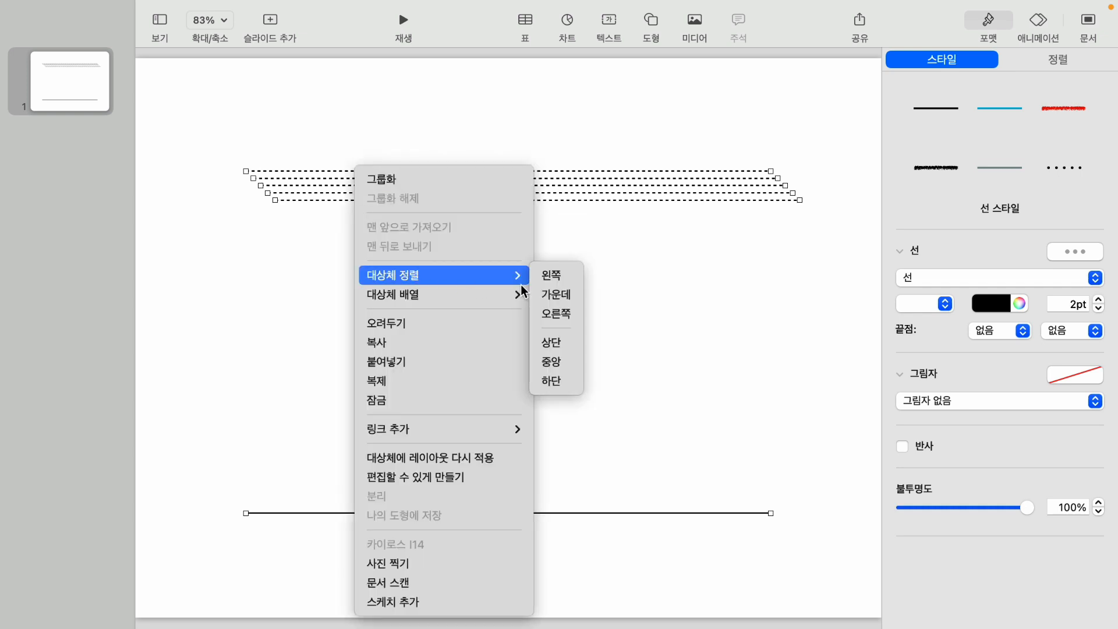
click(552, 276)
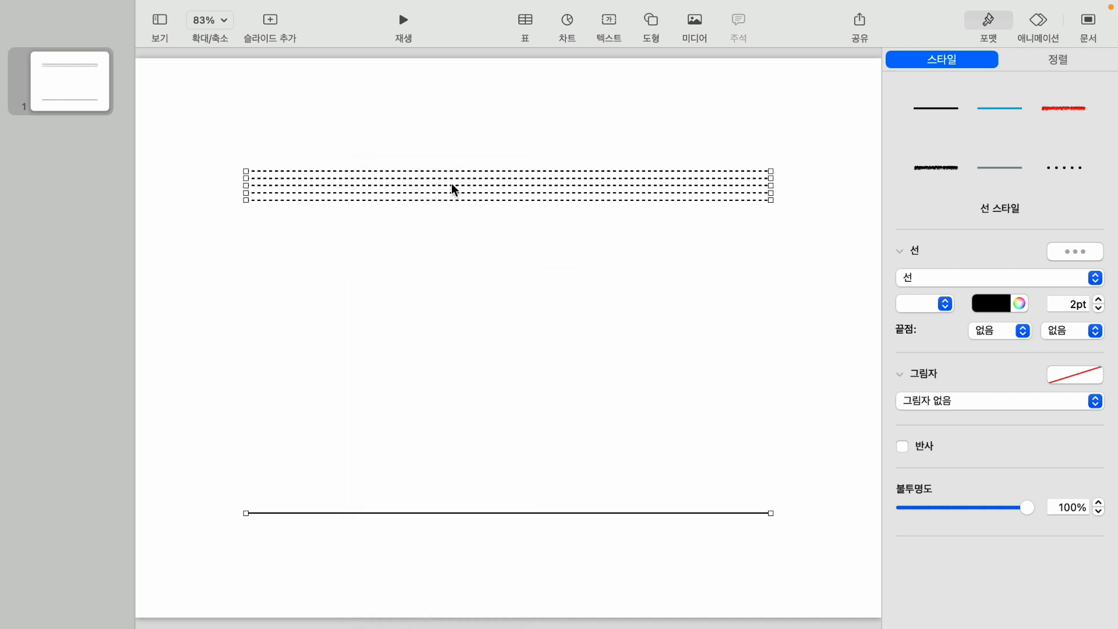
Step: Distribute the selected lines evenly in the vertical direction and move the whole set slightly up
right_click(416, 201)
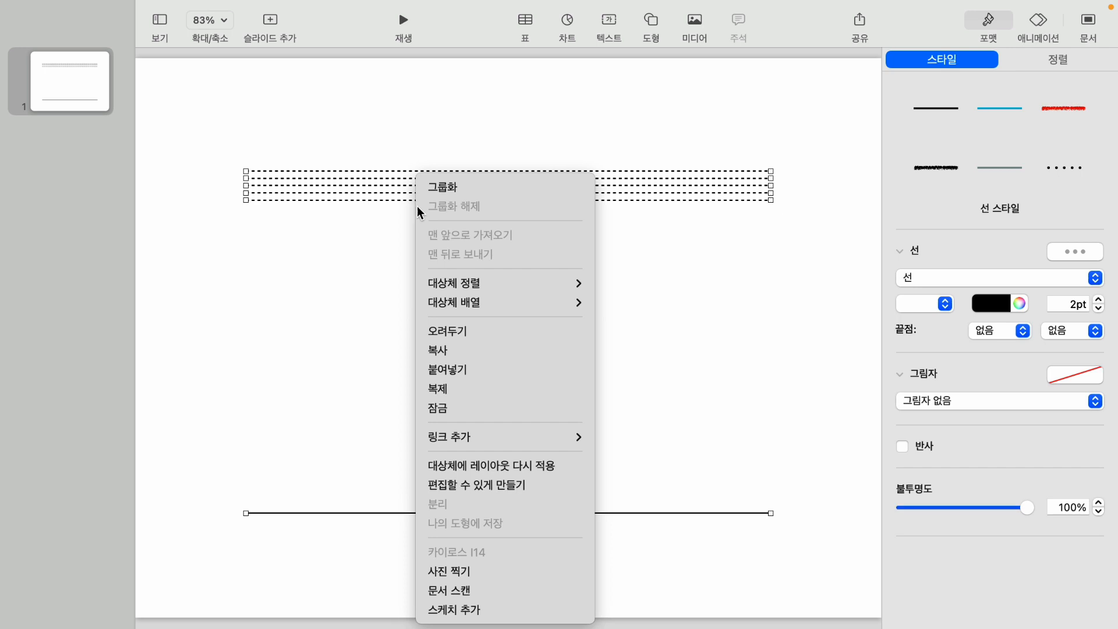
mouse_move(502, 287)
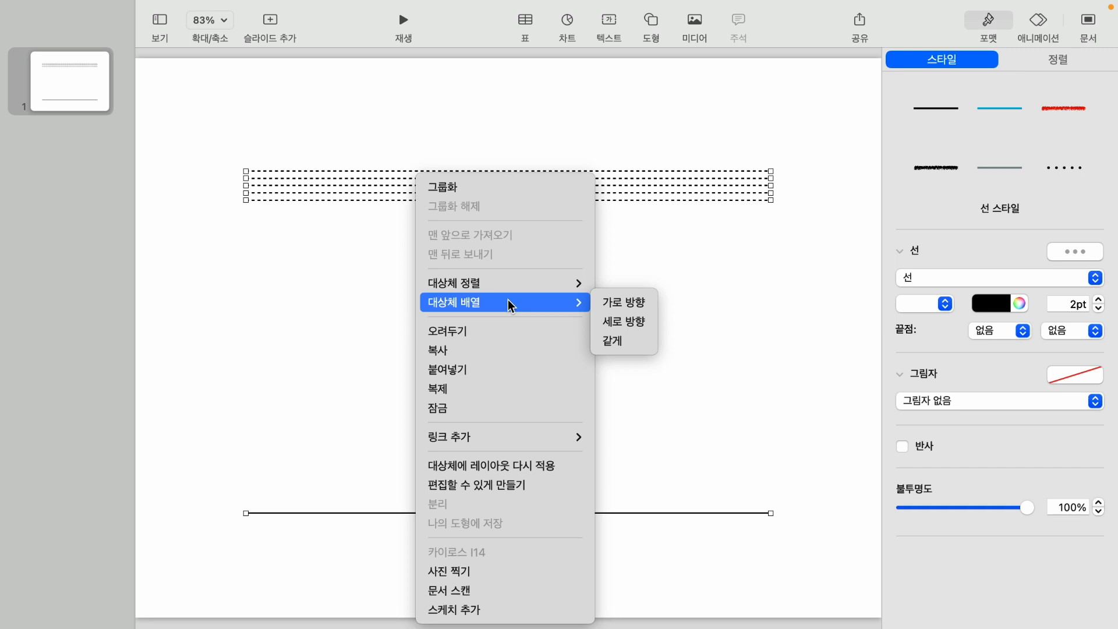
click(624, 321)
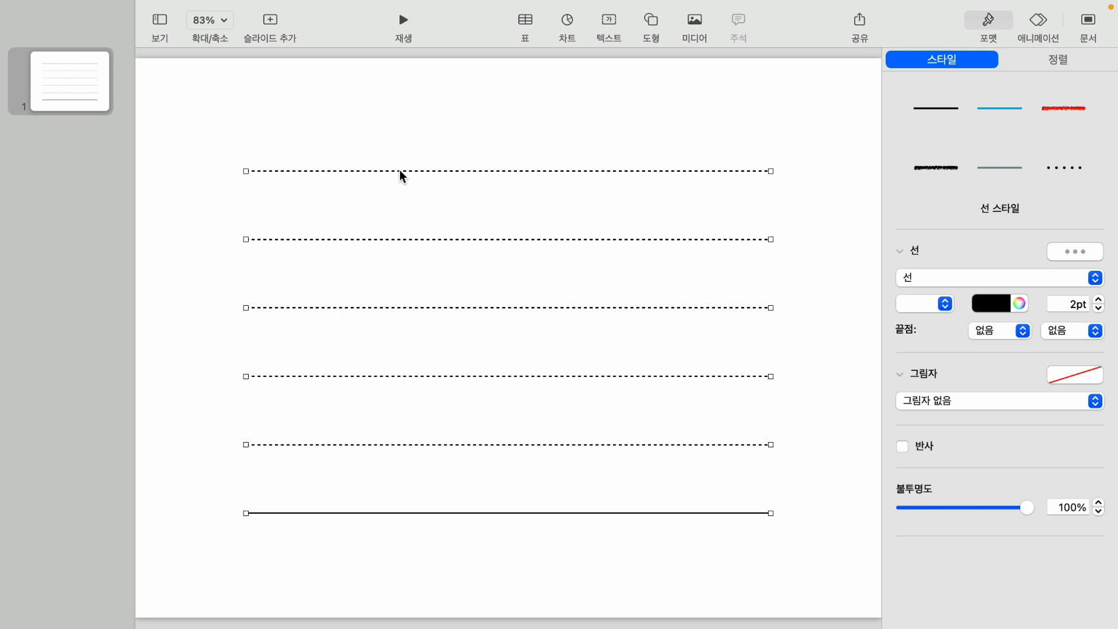
drag(399, 171, 402, 171)
click(366, 120)
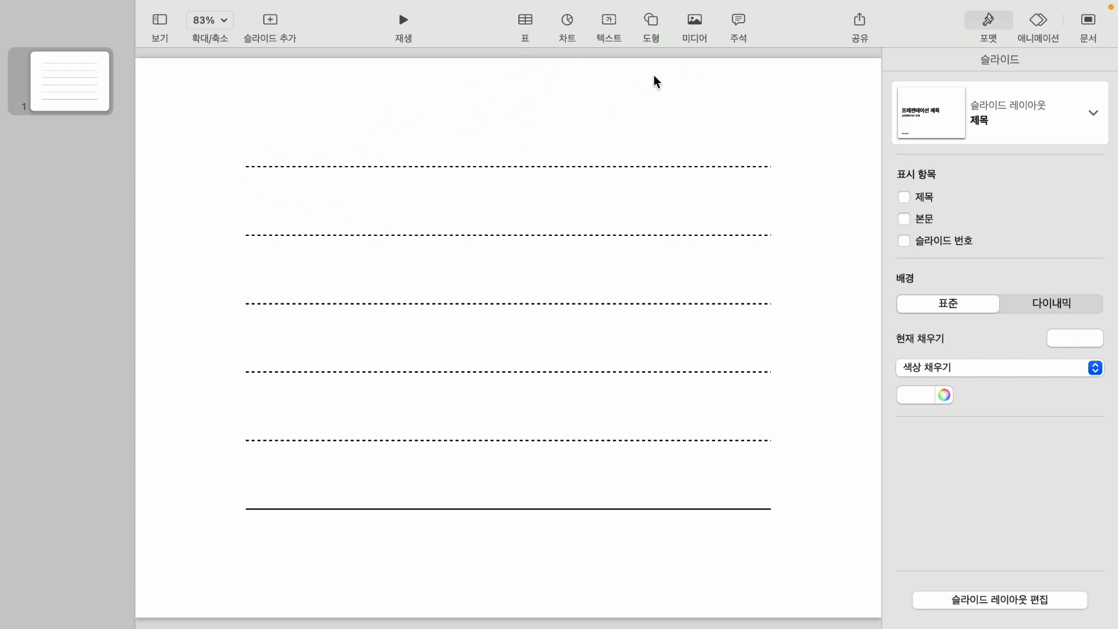
Step: Add a text box reading 5 and place a copy of it just before the start of each line
click(605, 27)
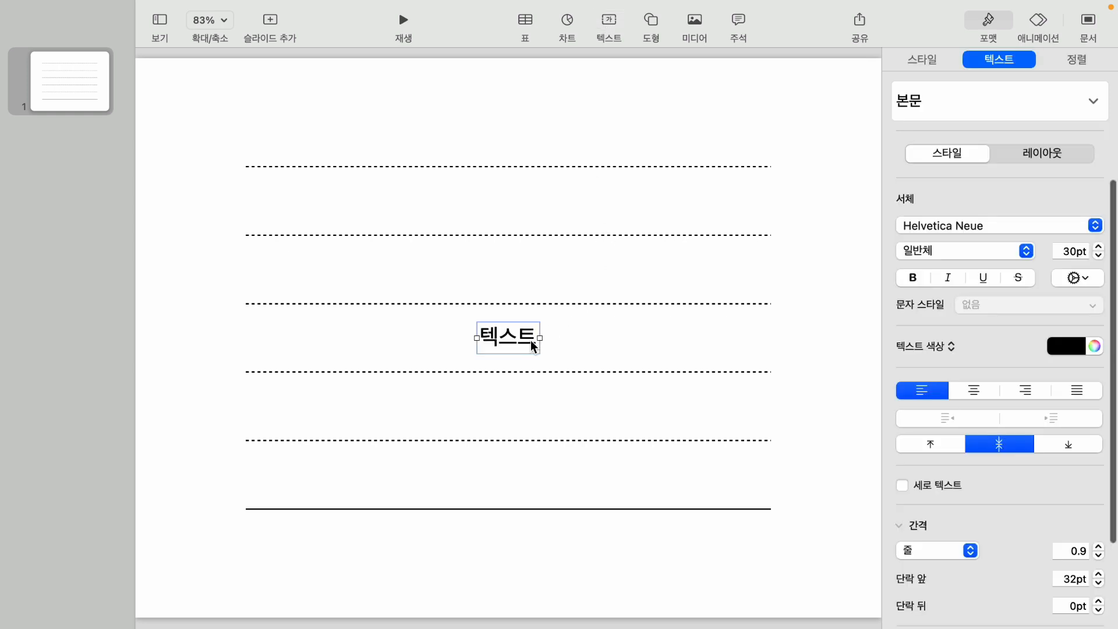
drag(530, 340, 226, 514)
text(5)
click(176, 180)
key(cmd+d)
key(super+d)
key(super+d)
Step: Change the labels of the three lowest lines to 0, 1 and 2, going up from the baseline
double_click(226, 513)
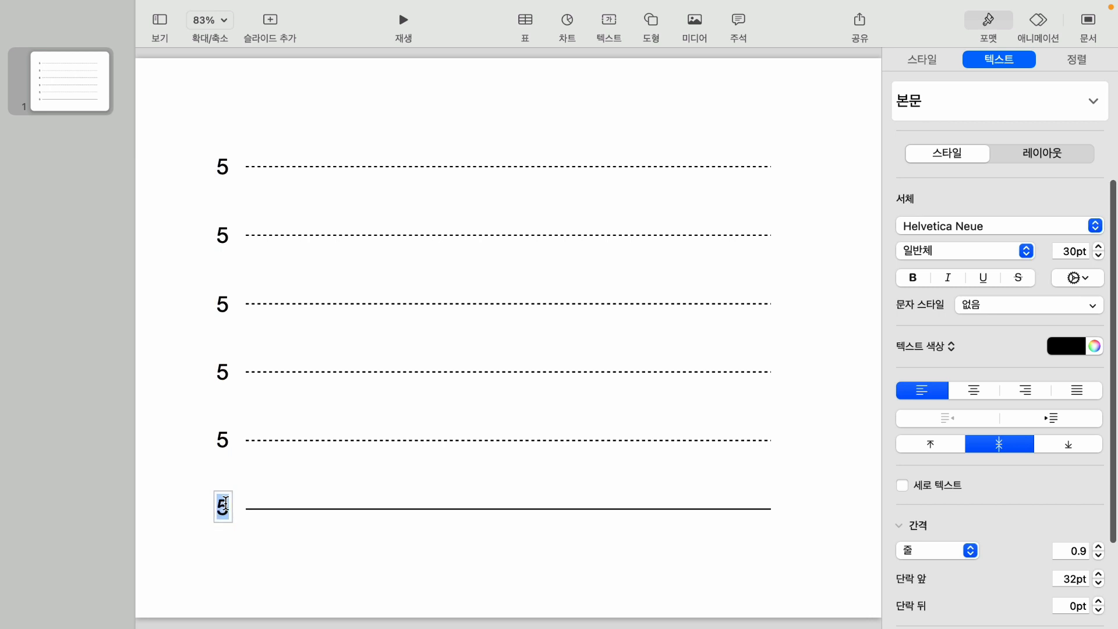
text(0)
click(226, 441)
double_click(225, 442)
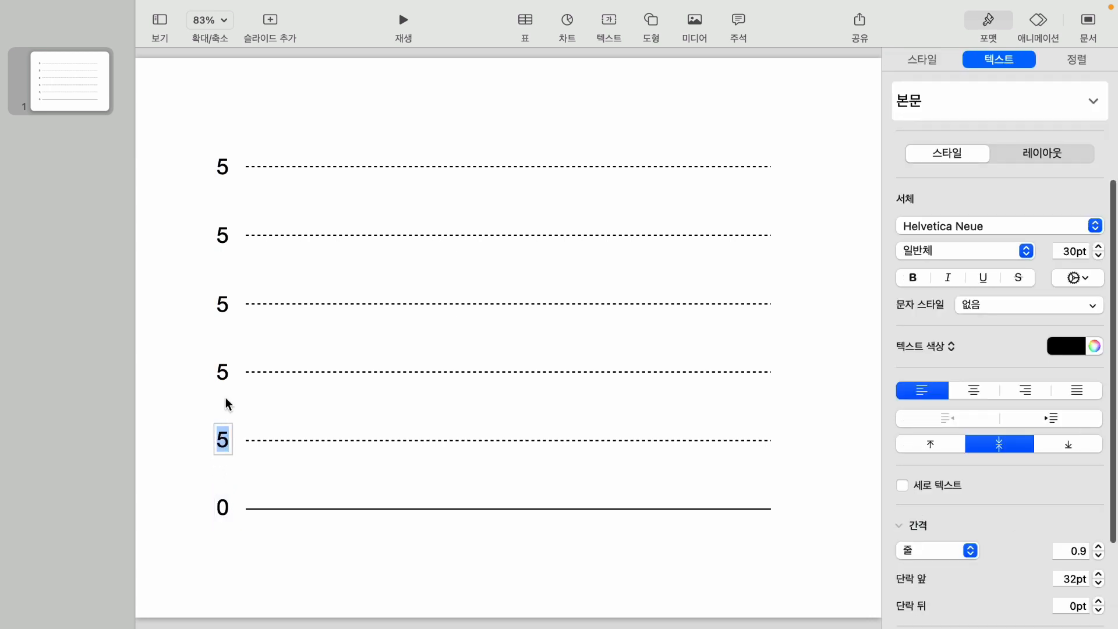
text(1)
key(Escape)
click(220, 374)
double_click(222, 373)
text(2)
key(Escape)
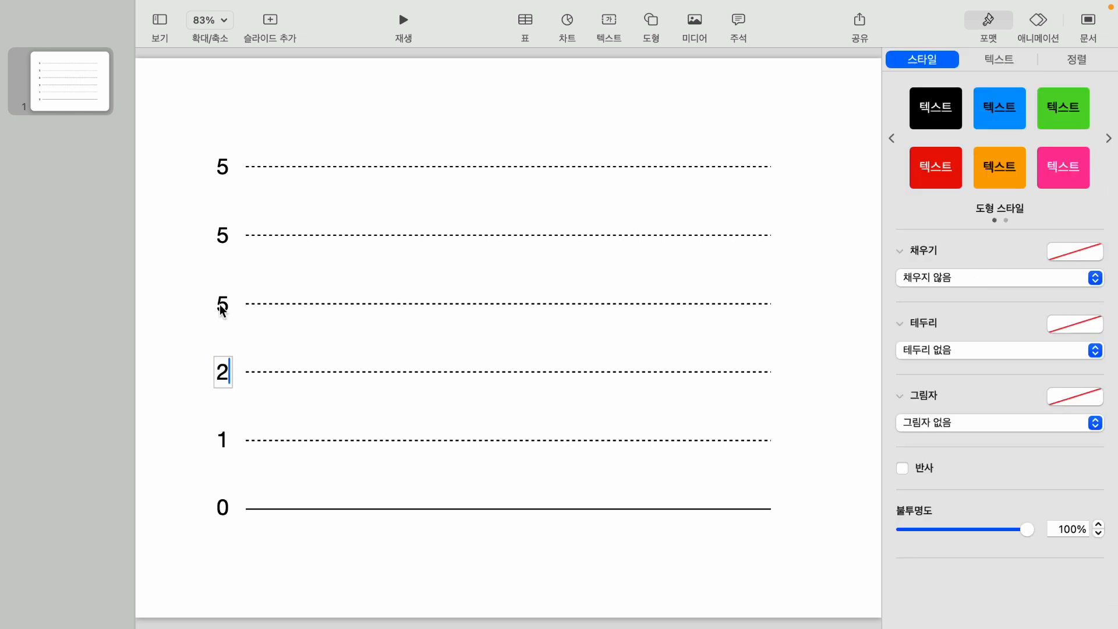
Step: Change the labels of the third and second lines from the top to 3 and 4
click(222, 304)
double_click(222, 304)
text(3)
key(Escape)
click(222, 237)
double_click(222, 237)
text(4)
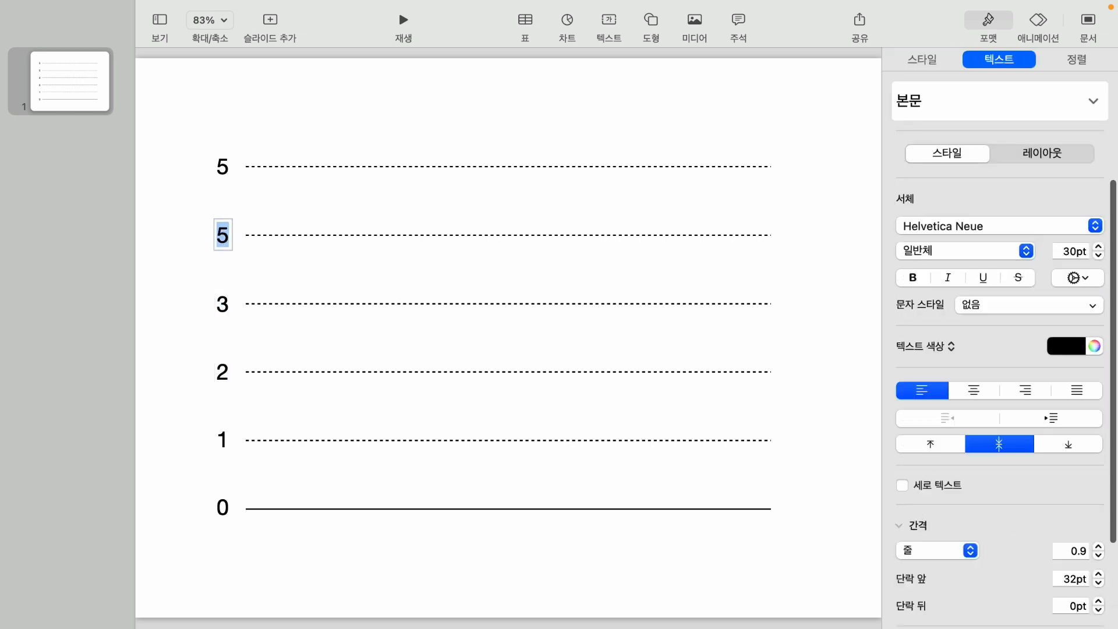
click(171, 244)
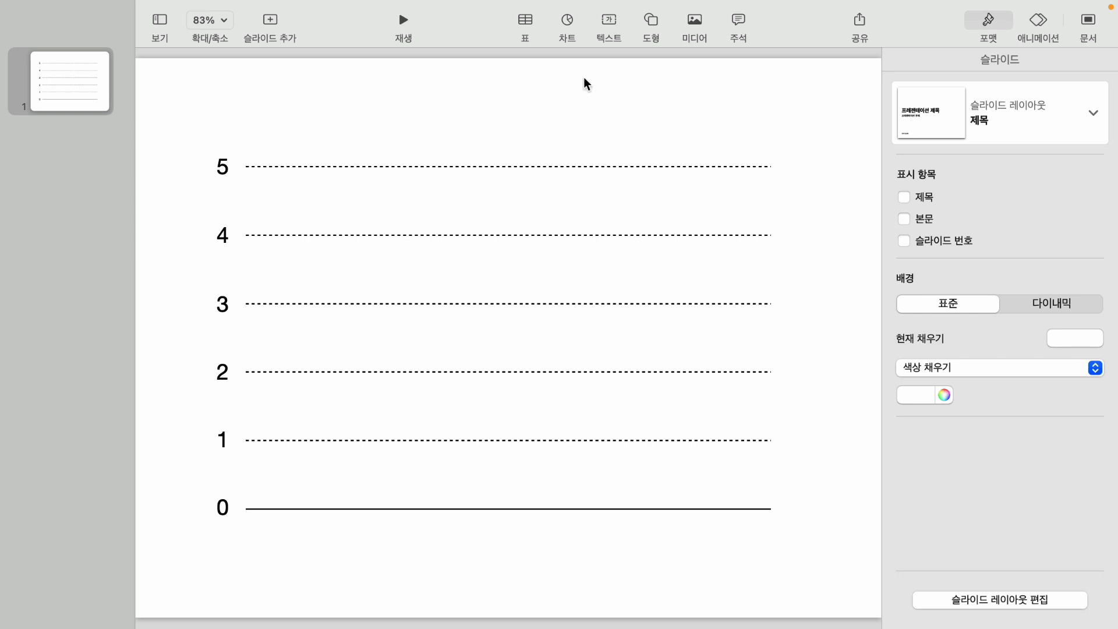
Step: Insert a square and shape it into a narrow bar standing on the baseline, reaching about the 1 line near the start of the axis
click(660, 23)
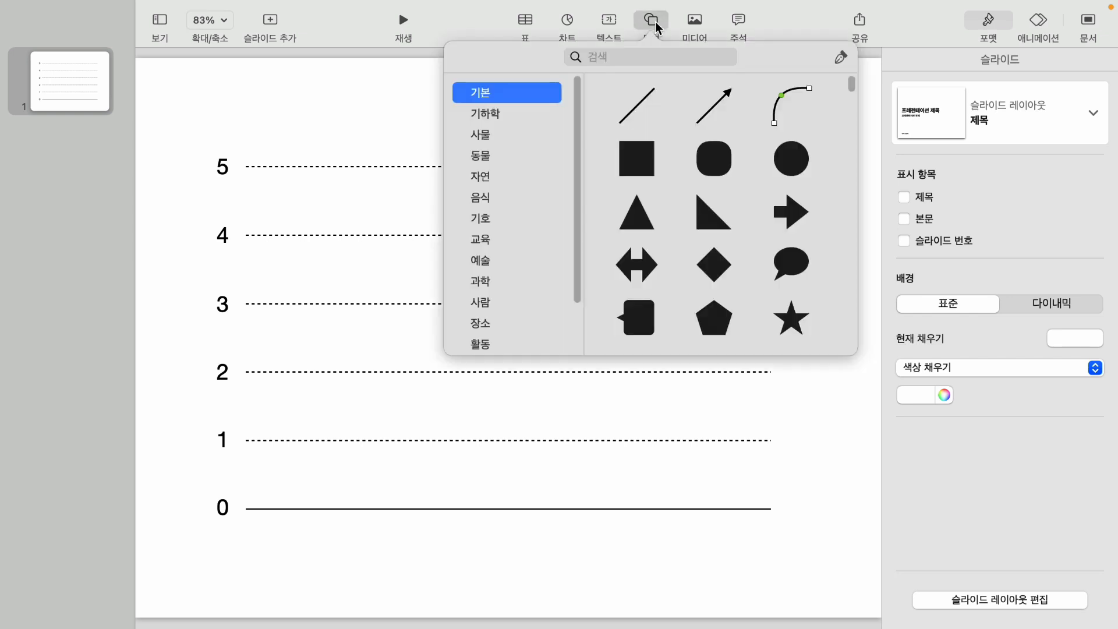
click(658, 158)
drag(519, 320, 330, 473)
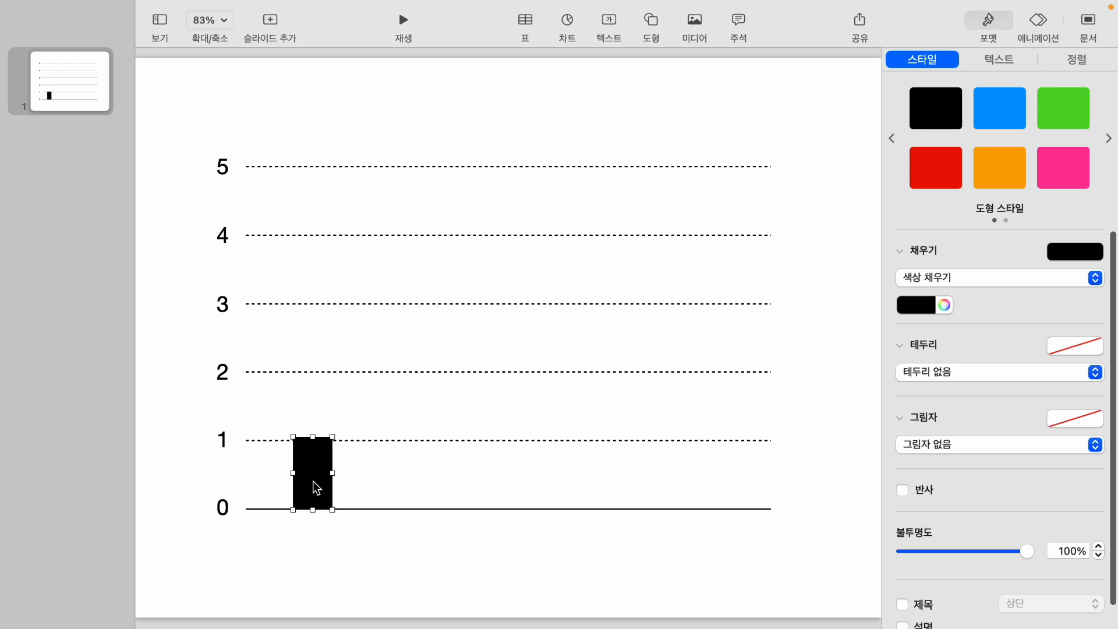
Step: Duplicate the bar to make seven, placing one copy beside the first bar and the last copy near the right end of the baseline
key(super+d)
drag(324, 490, 368, 477)
key(super+d)
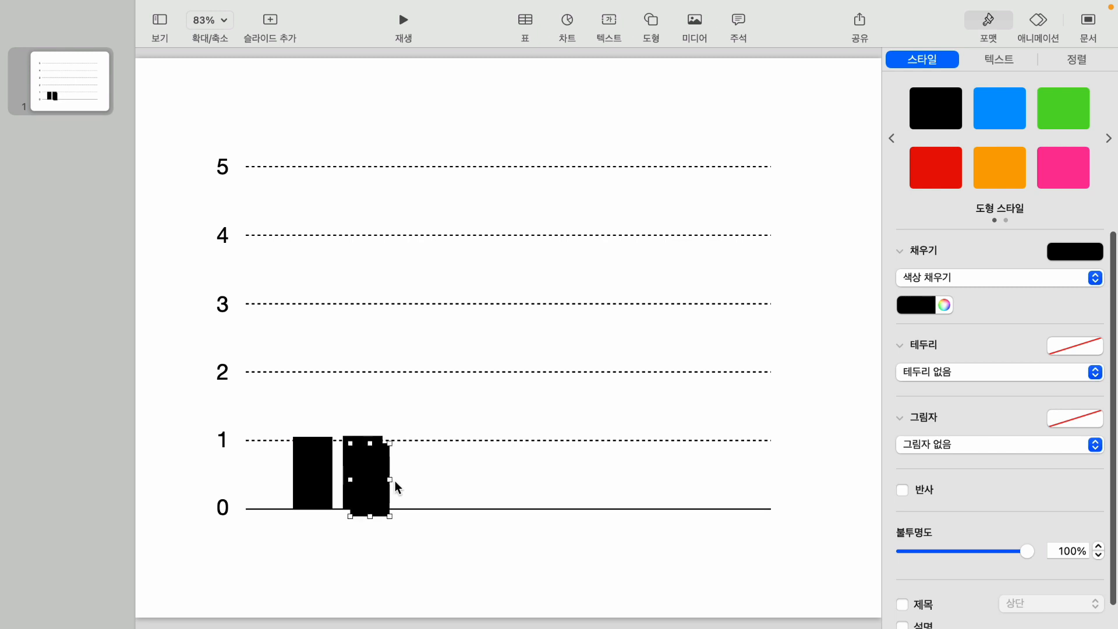
key(super+d)
key(super+d)
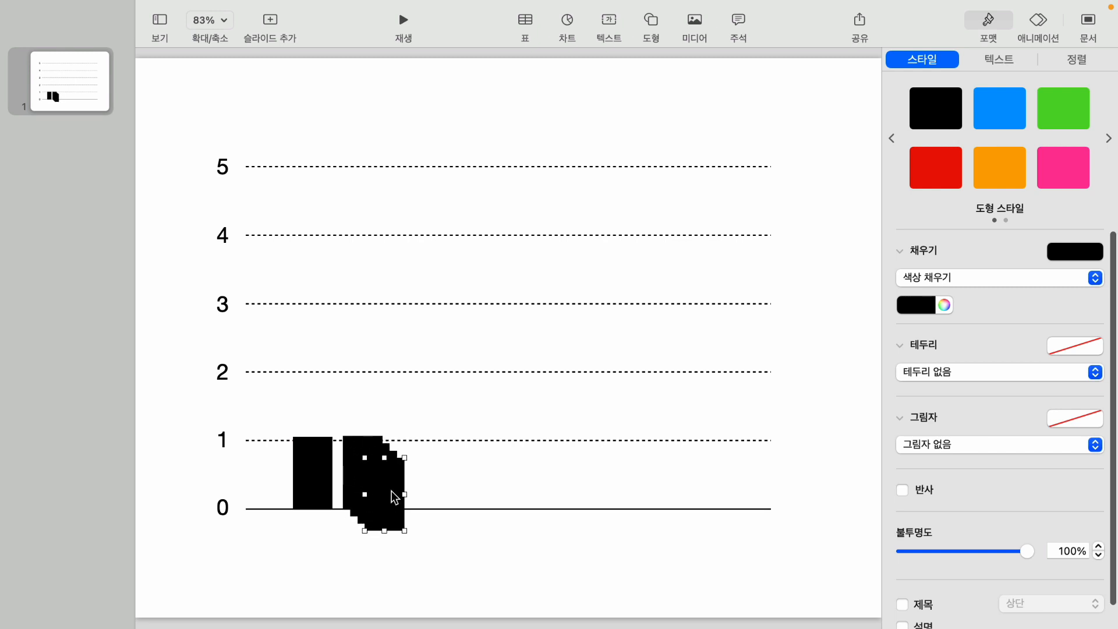
key(super+d)
drag(396, 501, 716, 463)
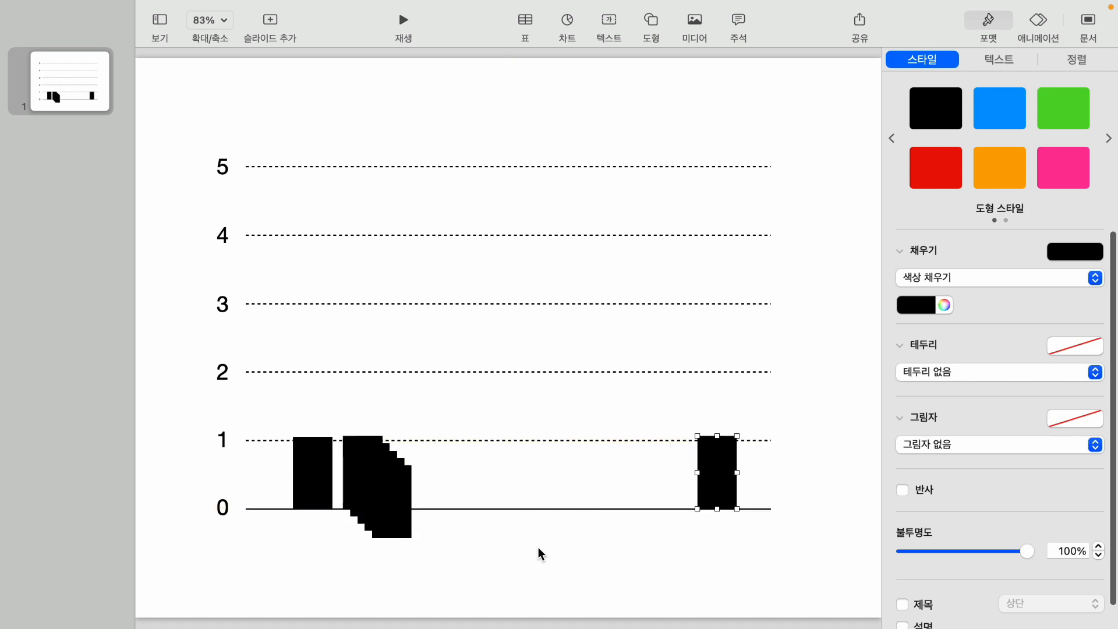
Step: Select all seven bars and align them to their bottom edges
drag(257, 463, 752, 472)
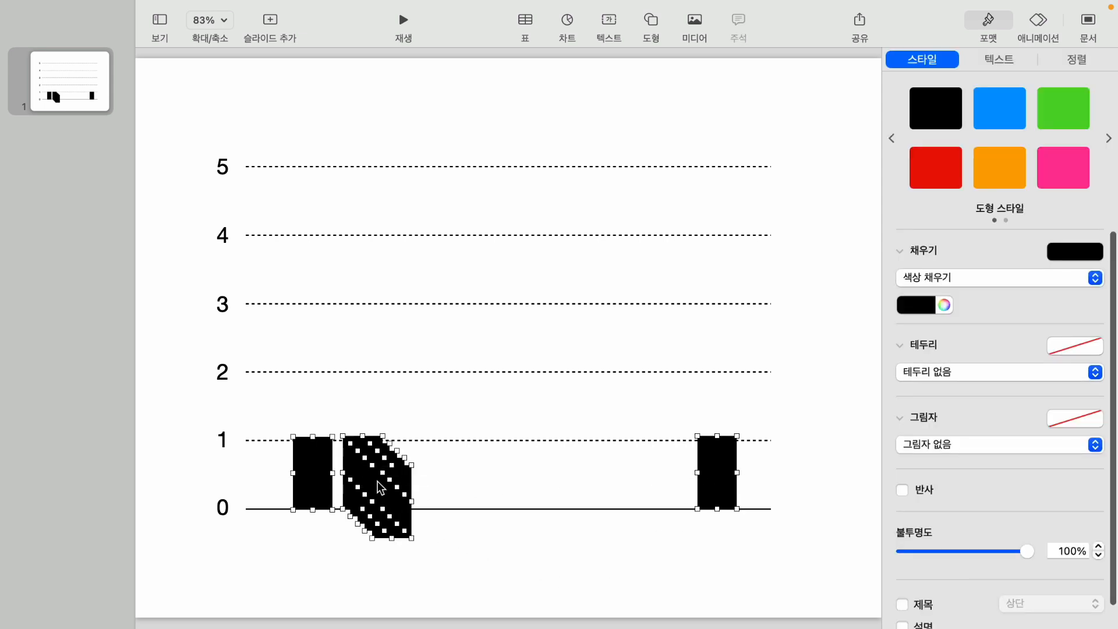
right_click(379, 461)
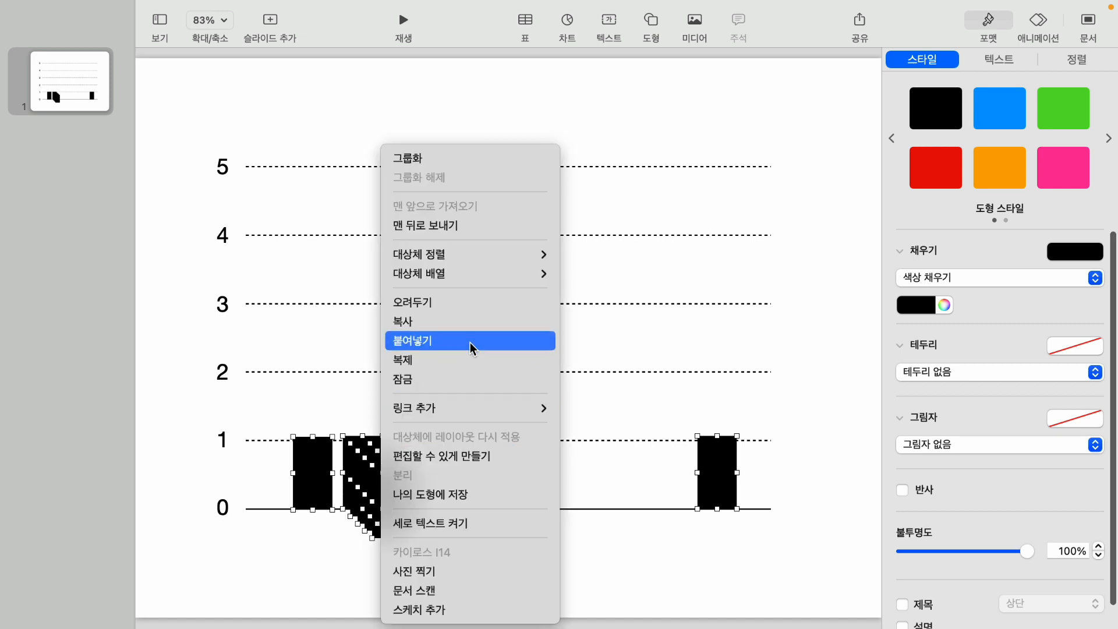
mouse_move(492, 255)
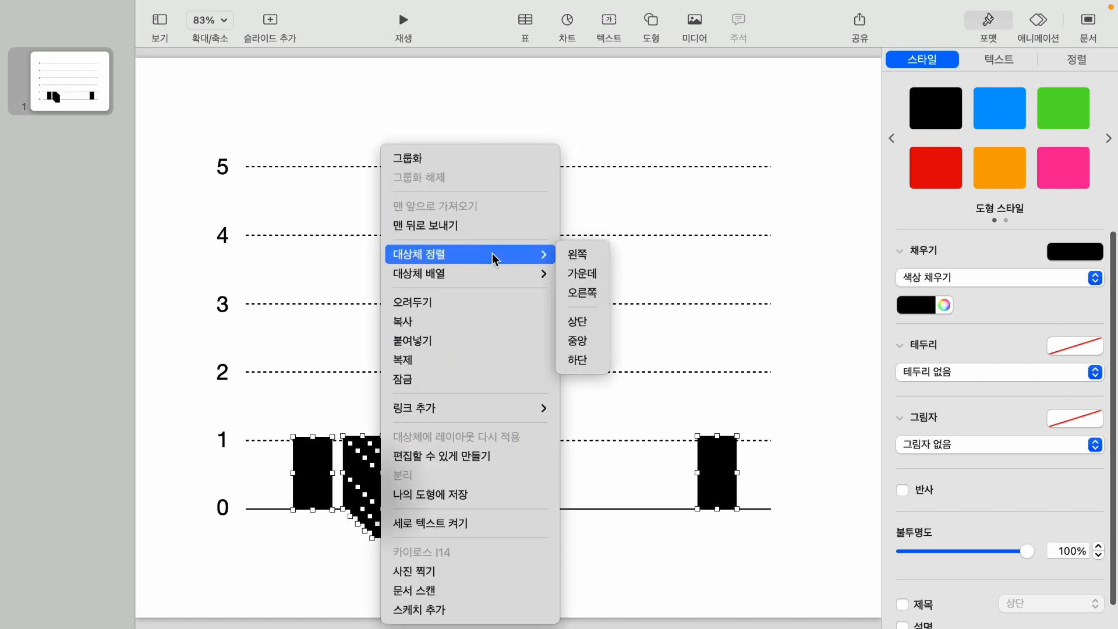
click(585, 361)
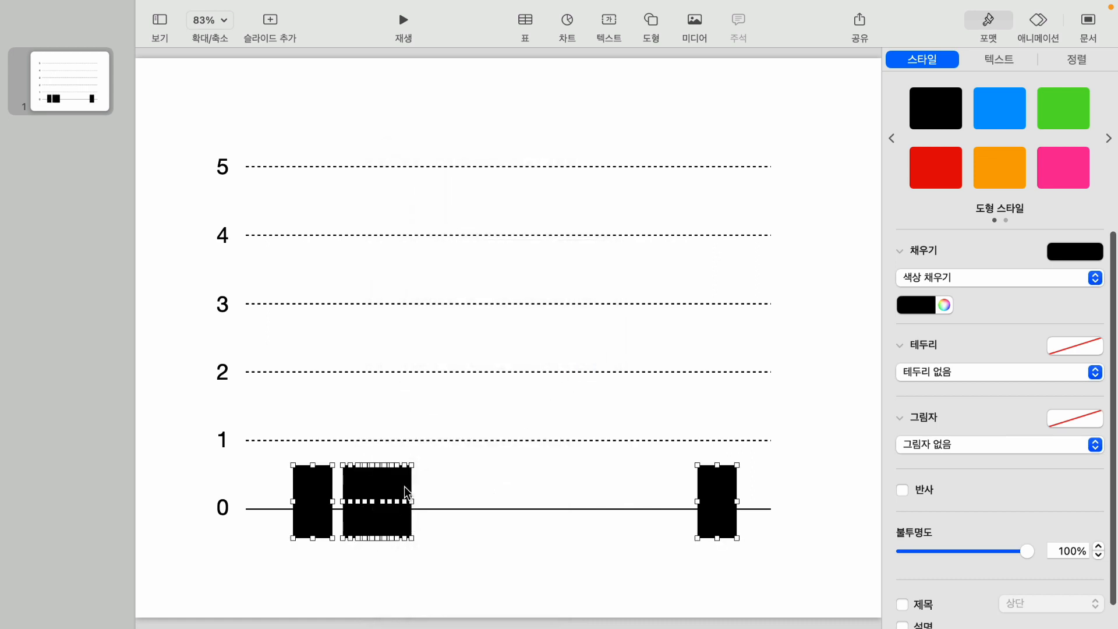
Step: Distribute the seven bars evenly in the horizontal direction and move the row up to stand centred on the baseline
right_click(405, 487)
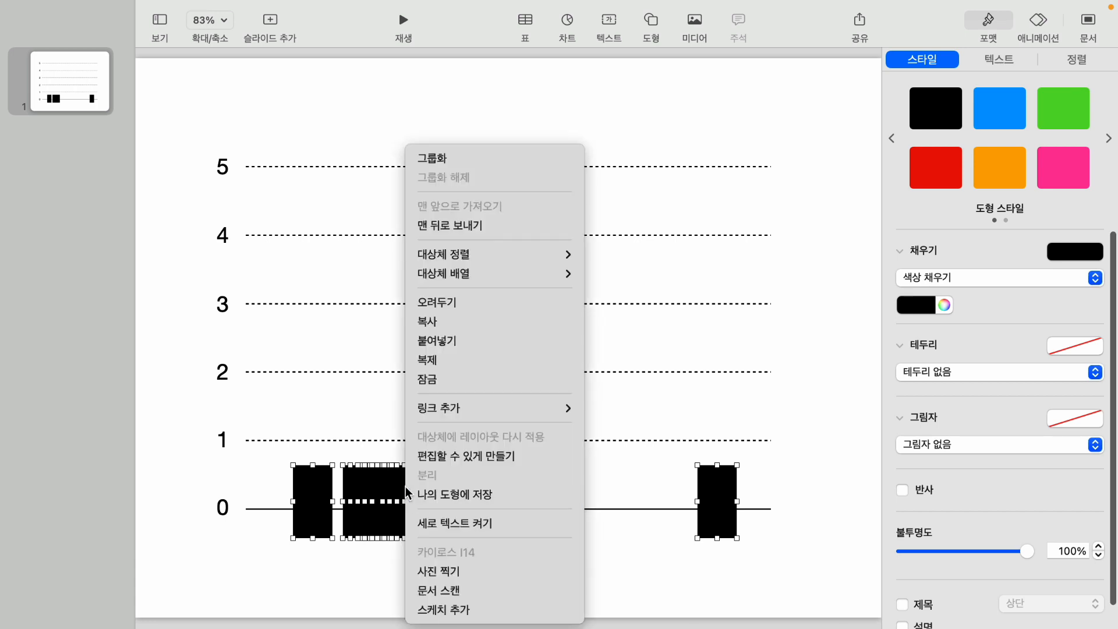
mouse_move(522, 278)
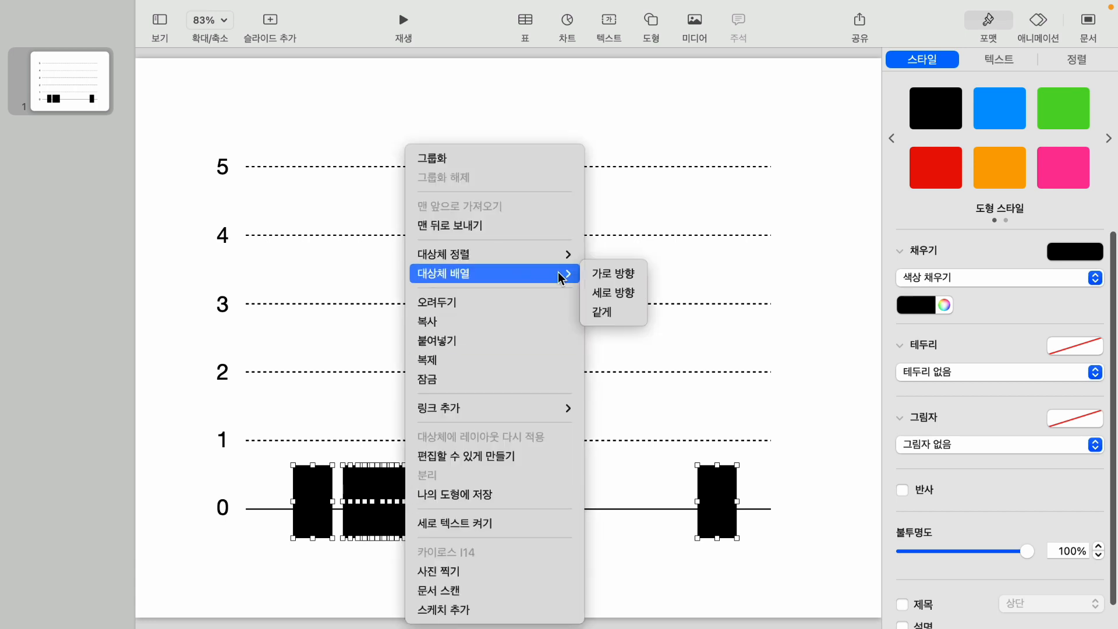
click(612, 273)
drag(516, 493, 512, 459)
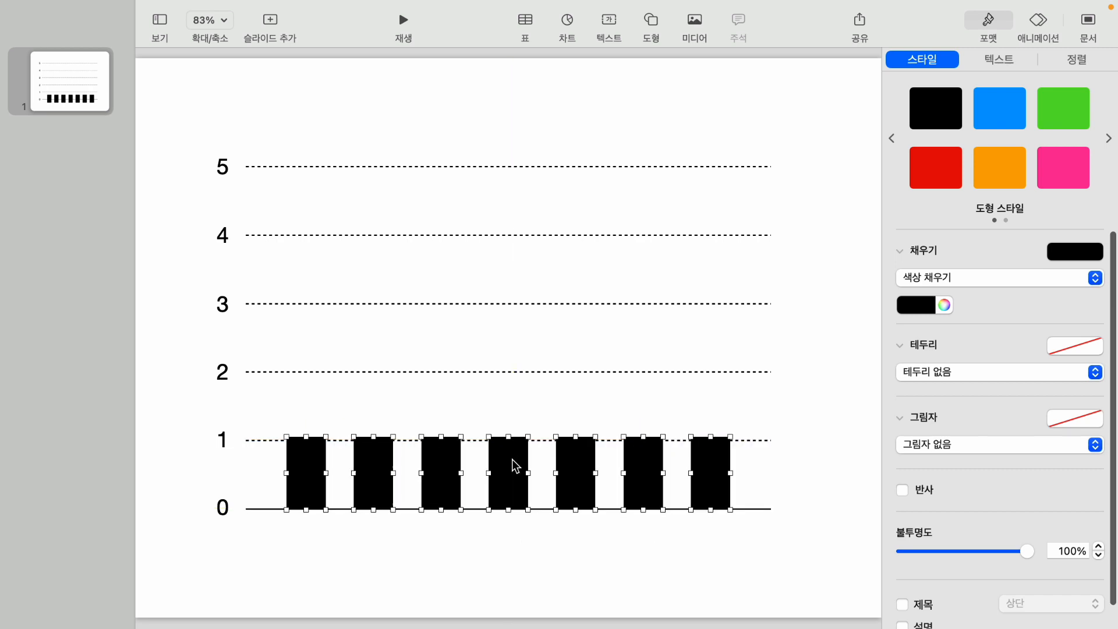
Step: Stretch the first four bars upward from the baseline to heights of 4.5, 2, 3.5 and 5 on the axis
click(494, 560)
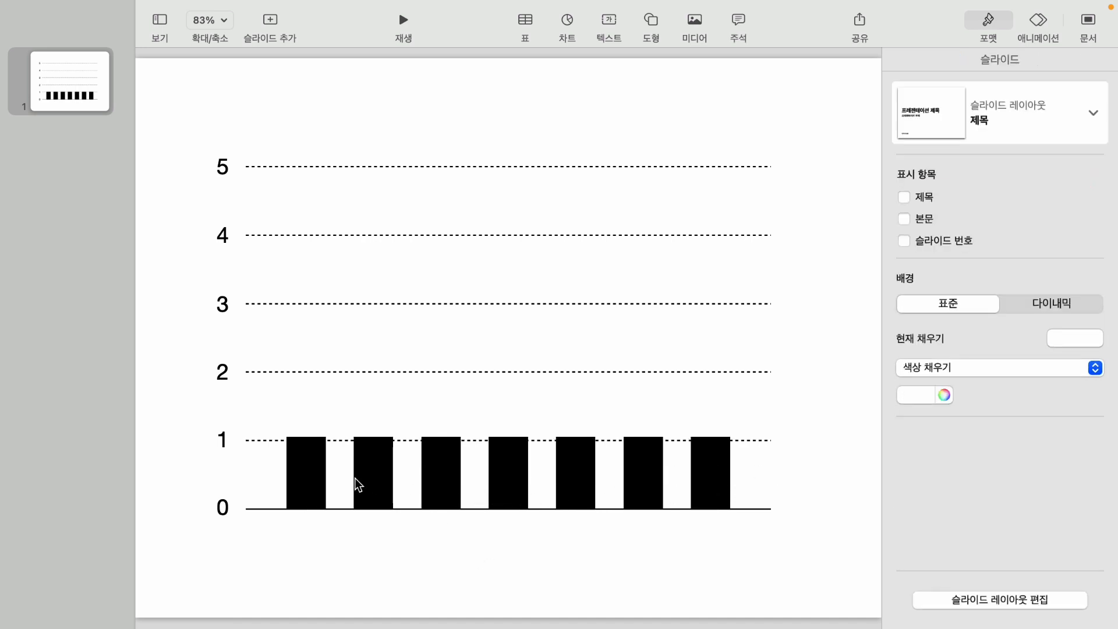
click(297, 478)
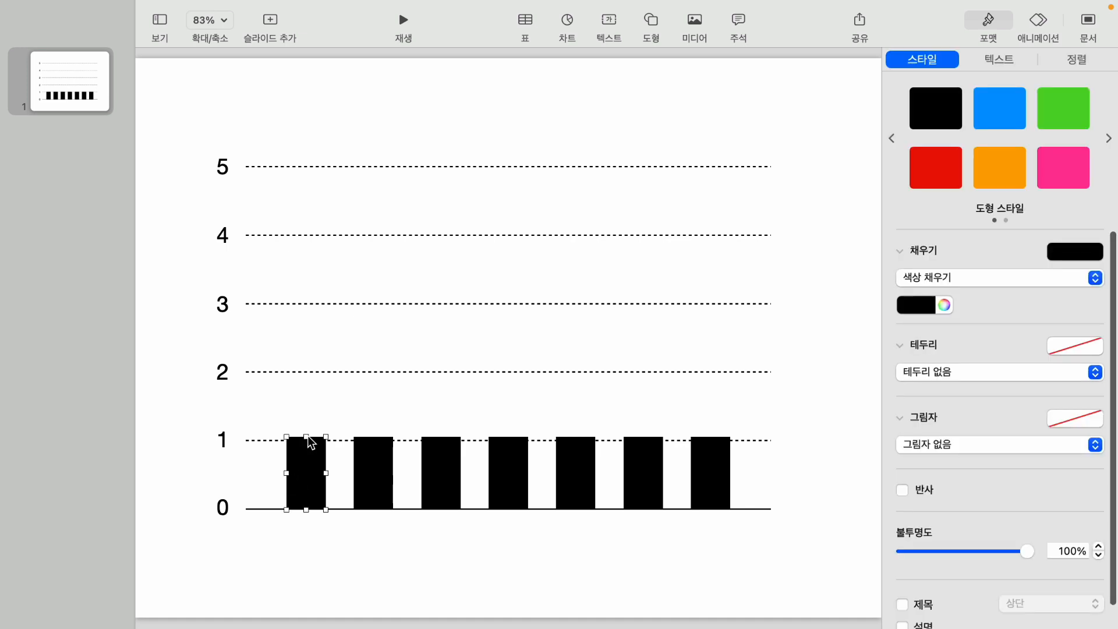
drag(307, 437, 319, 205)
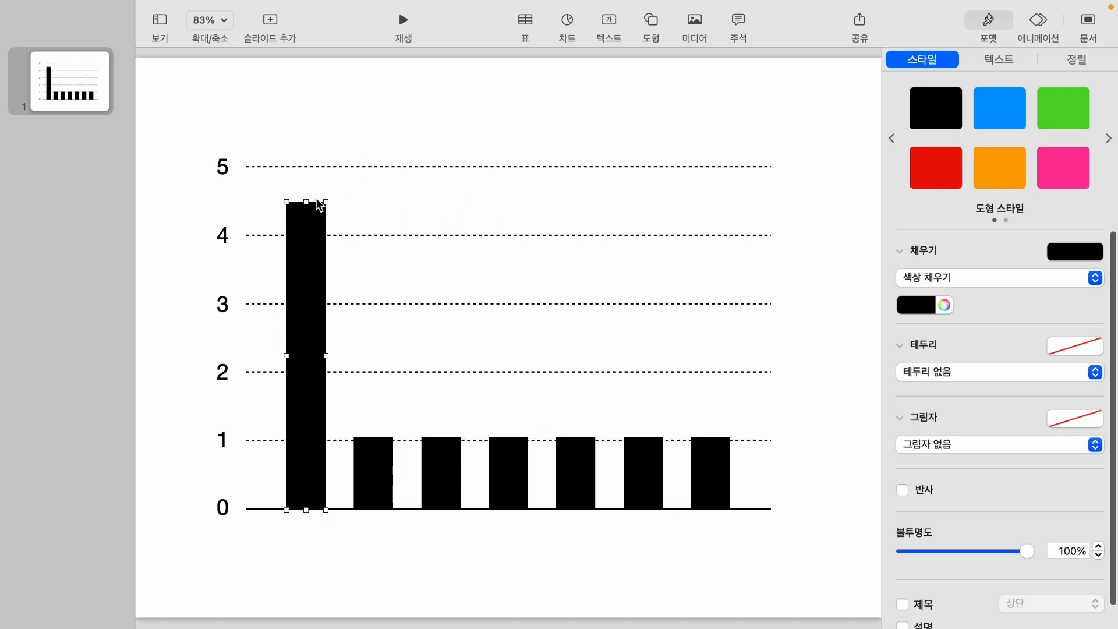
click(367, 444)
drag(372, 442, 368, 373)
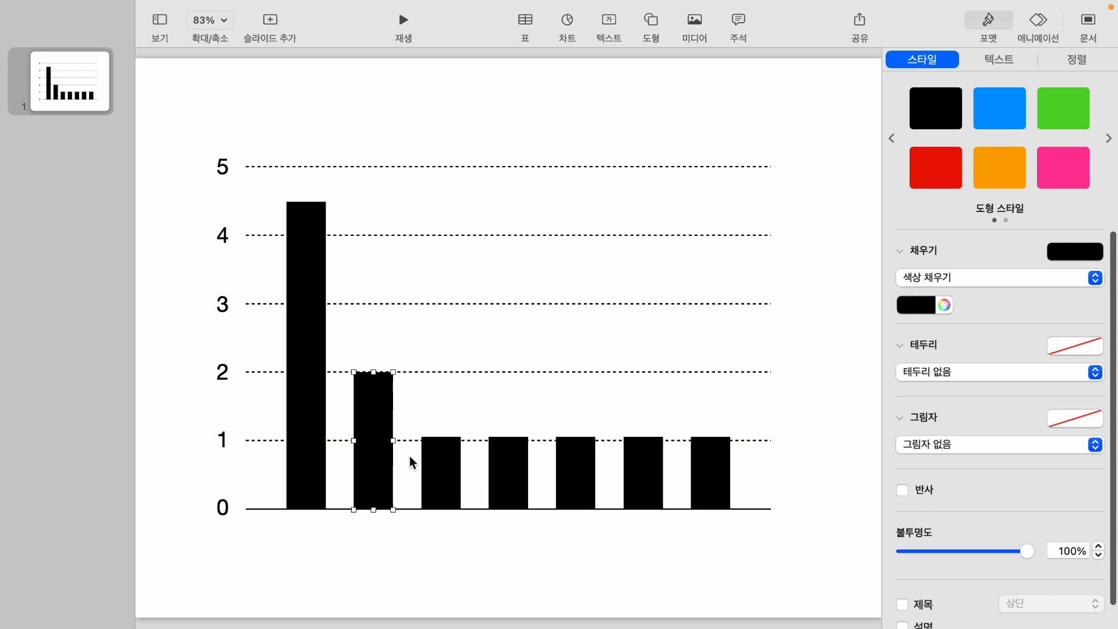
click(449, 460)
drag(441, 436, 466, 269)
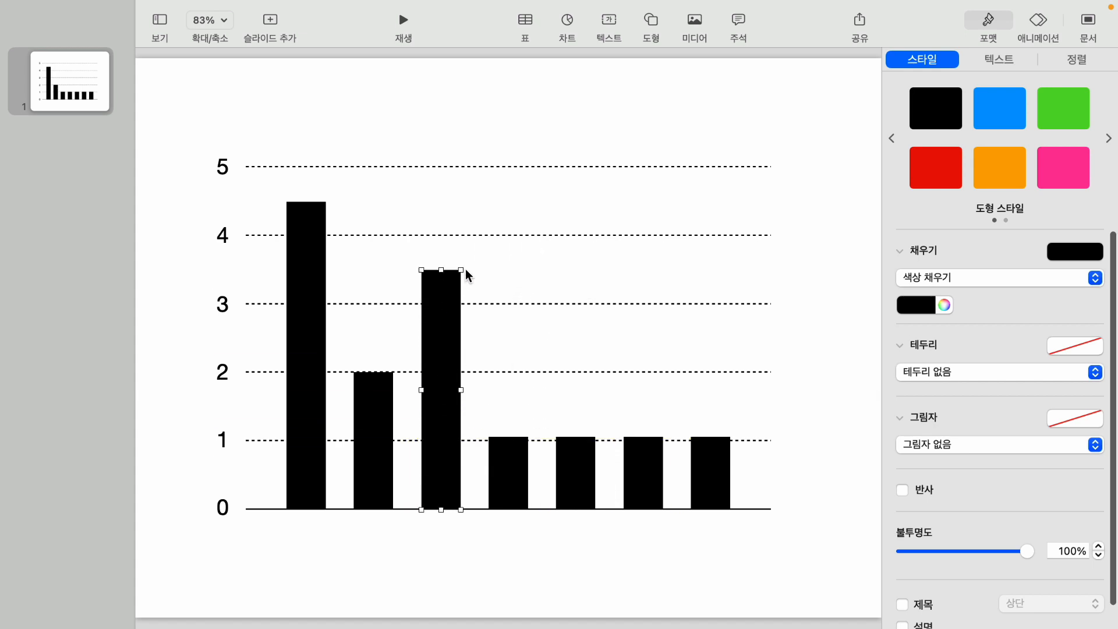
click(508, 471)
drag(509, 437, 529, 168)
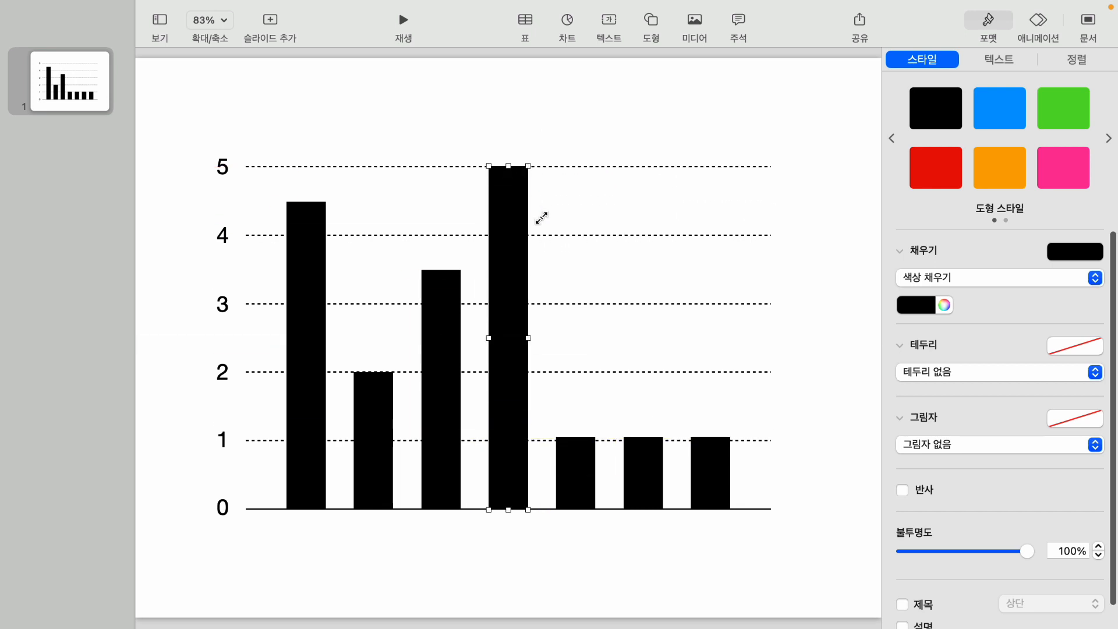
Step: Stretch the last three bars upward from the baseline to heights of 4, 2.5 and 3 on the axis
click(587, 481)
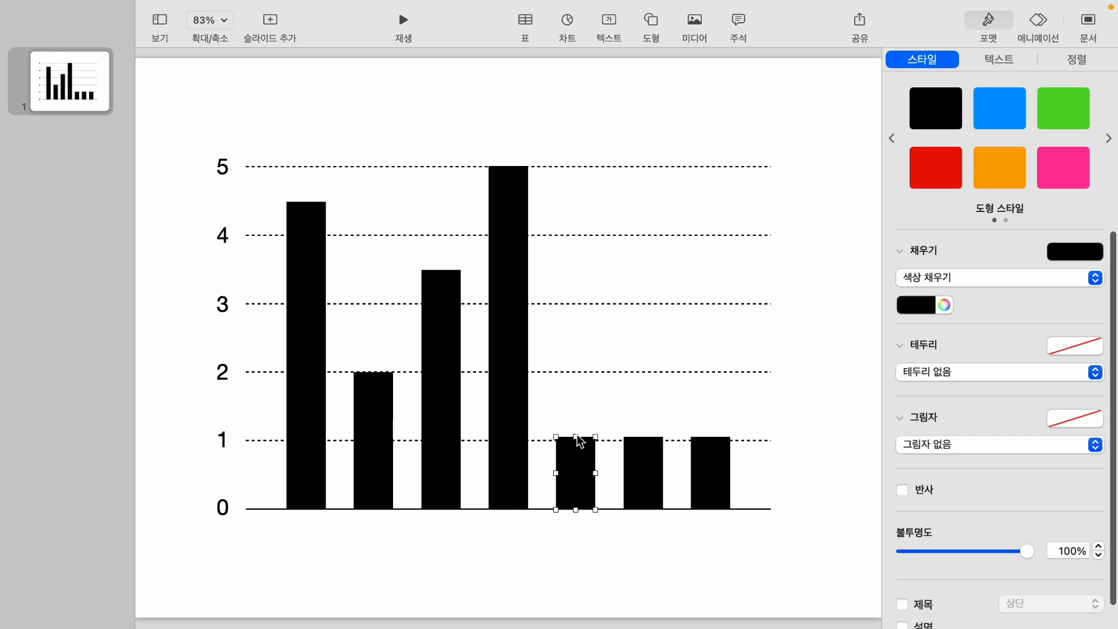
drag(576, 435, 588, 236)
click(651, 491)
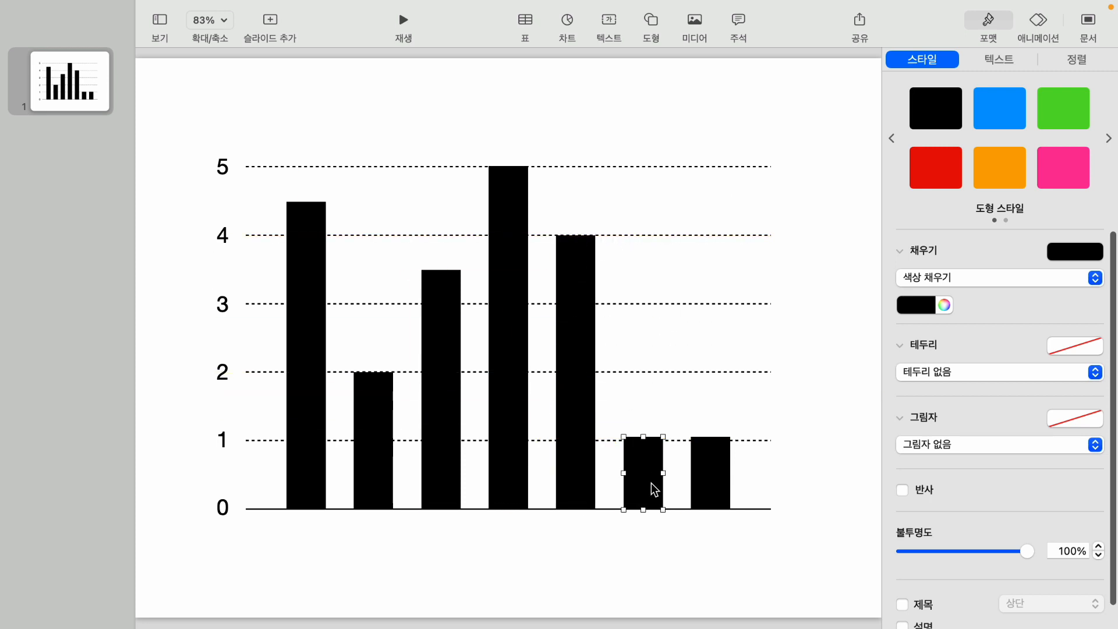
drag(645, 438, 660, 339)
click(719, 449)
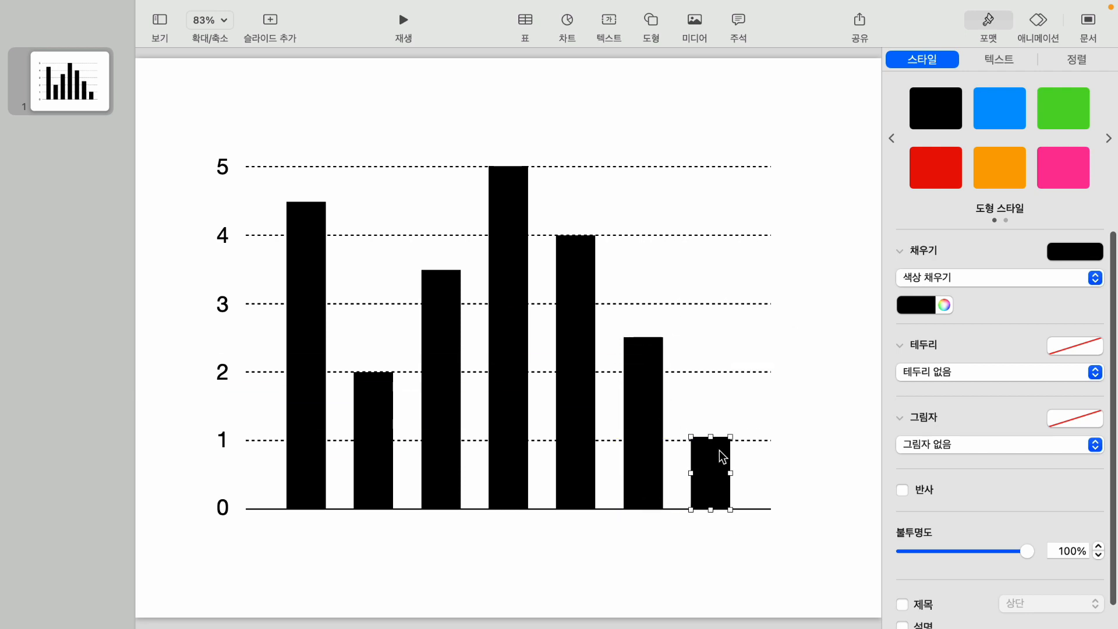
drag(712, 437, 708, 306)
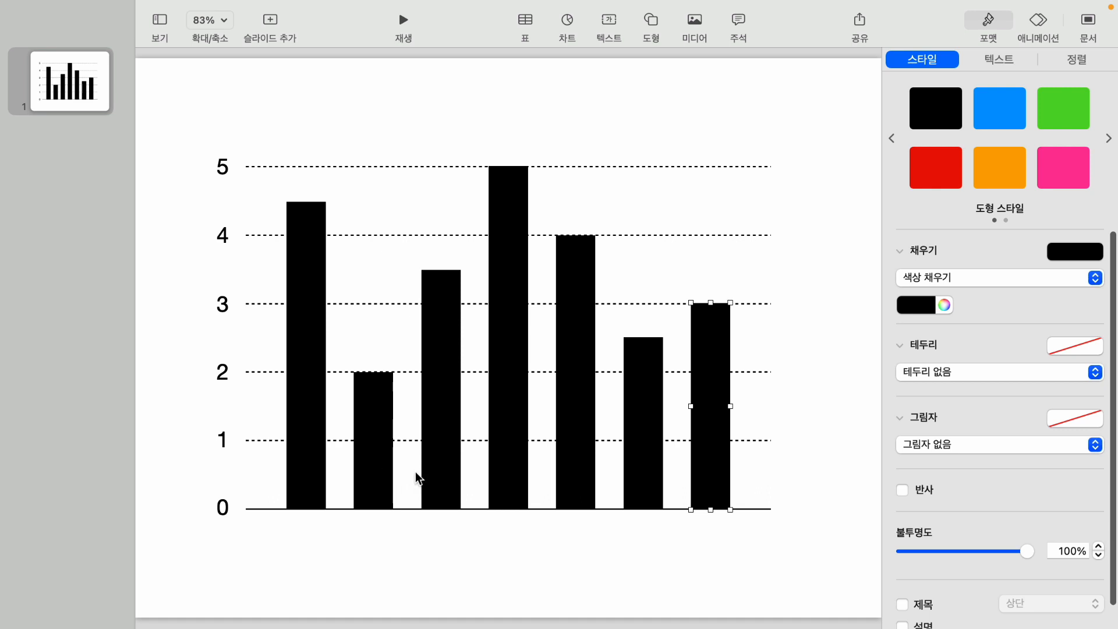
Step: Select all seven bars and fill them with mid grey, changing the fill to dark grey
click(770, 472)
drag(793, 468, 286, 481)
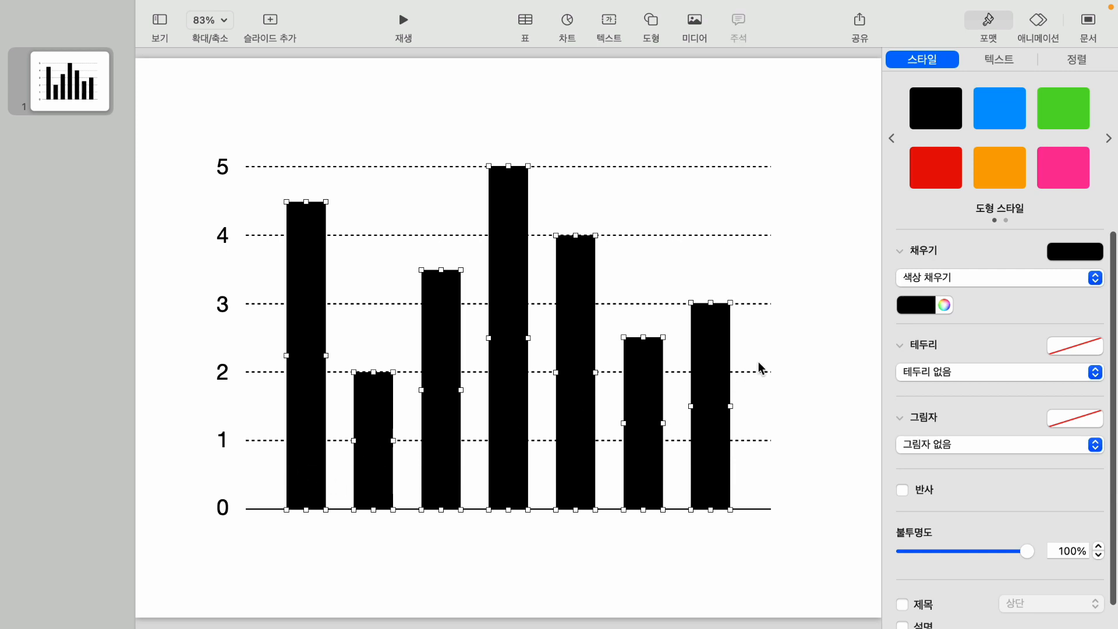
click(915, 304)
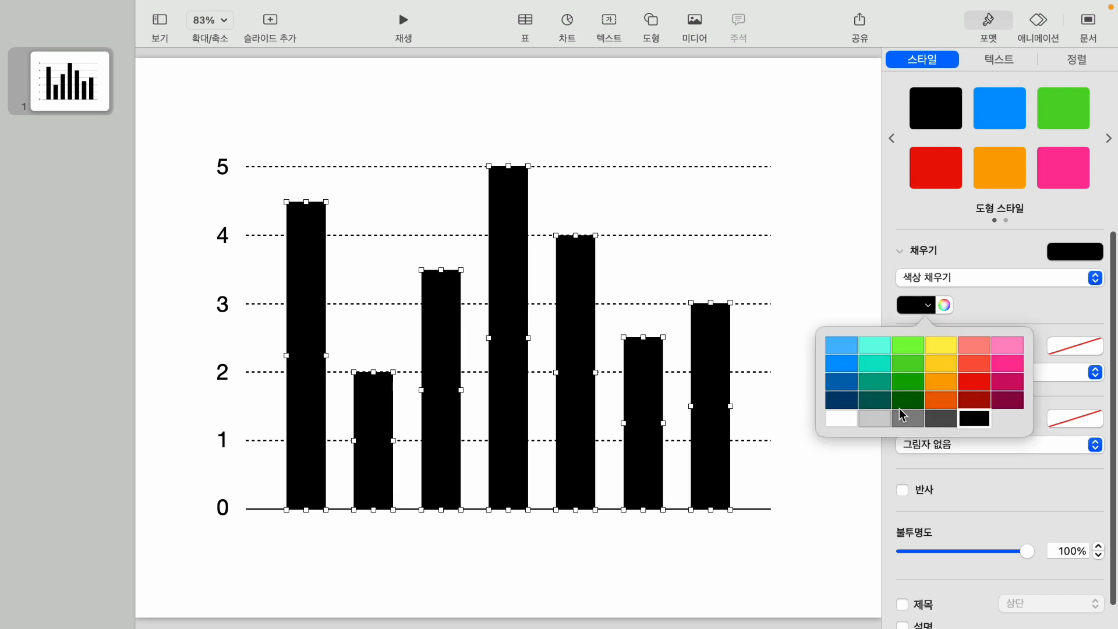
click(905, 416)
click(916, 304)
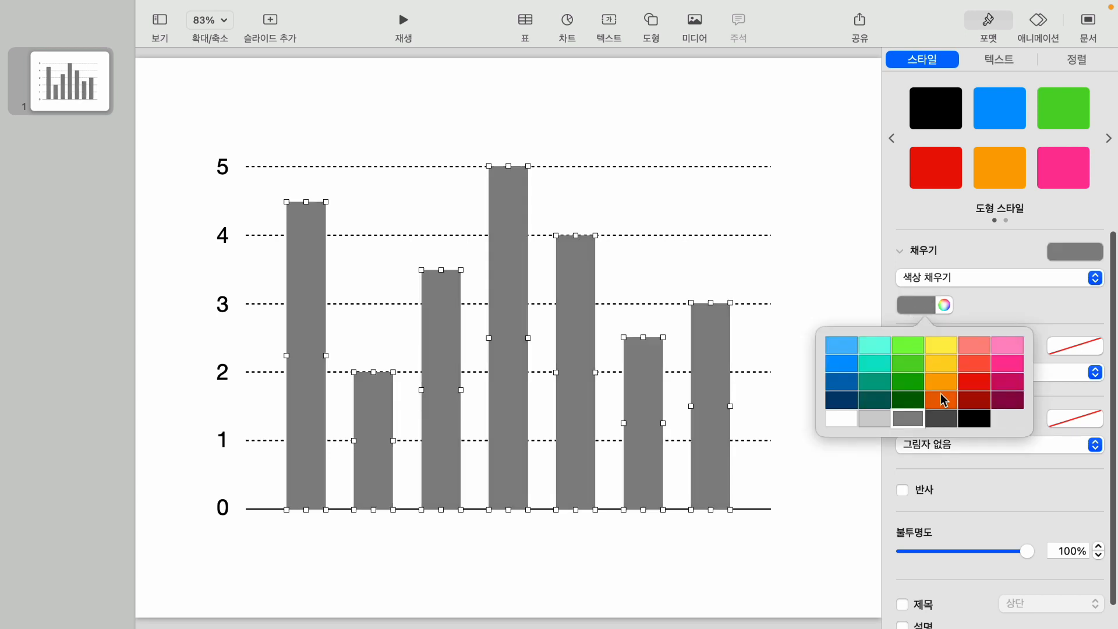
click(938, 424)
click(614, 544)
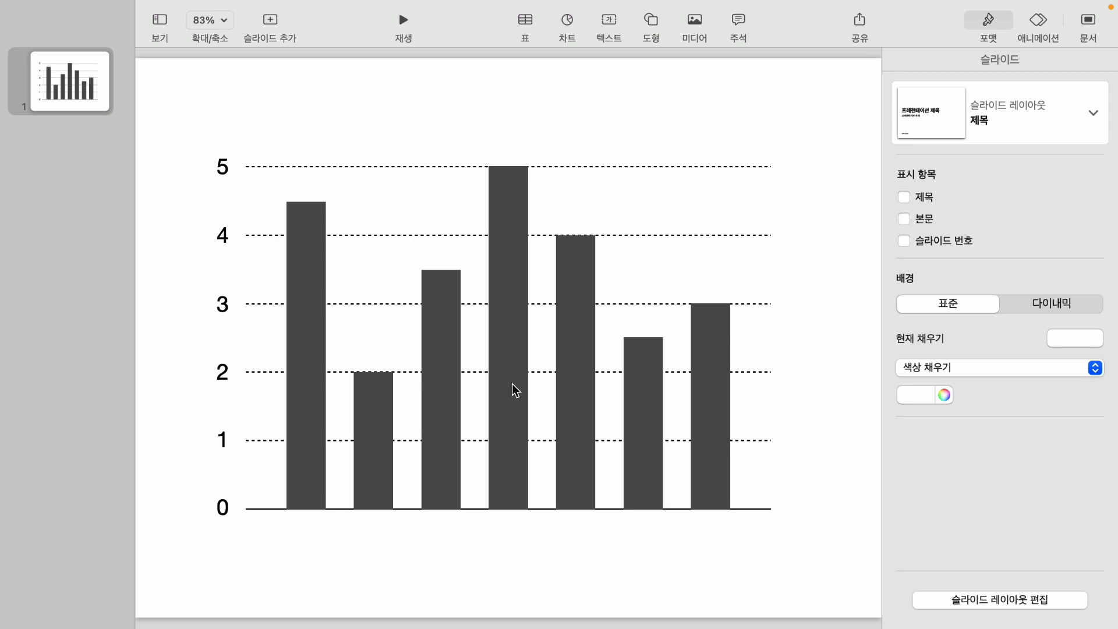
Step: Fill the tallest bar with dark blue and the shortest bar with crimson from the custom colour swatches
click(519, 230)
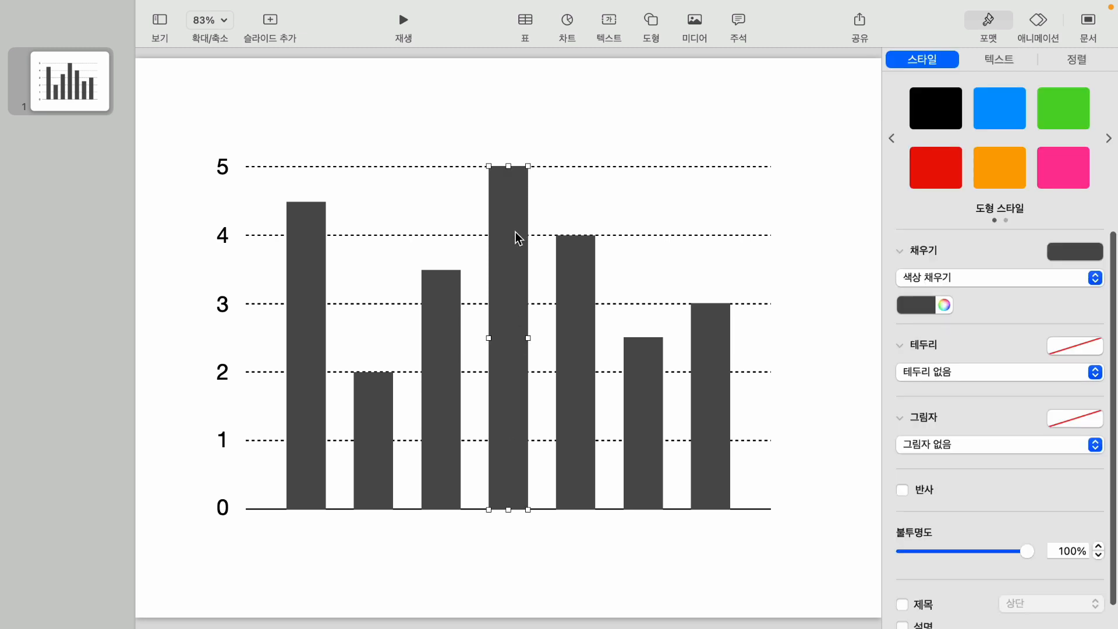
click(383, 421)
click(508, 369)
click(373, 419)
click(523, 304)
click(944, 305)
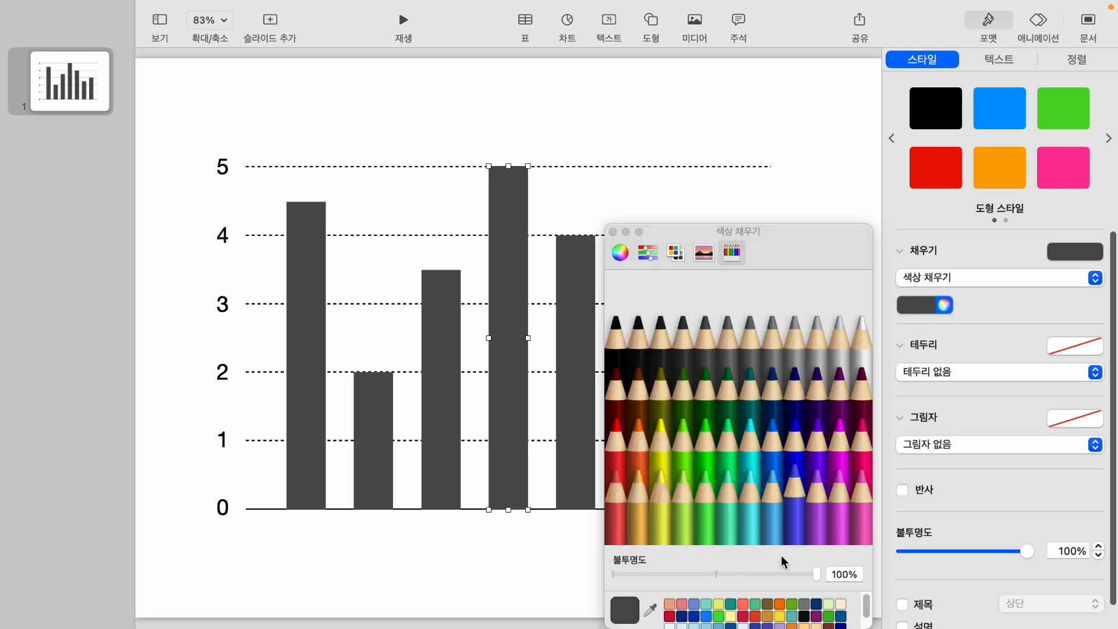
click(693, 617)
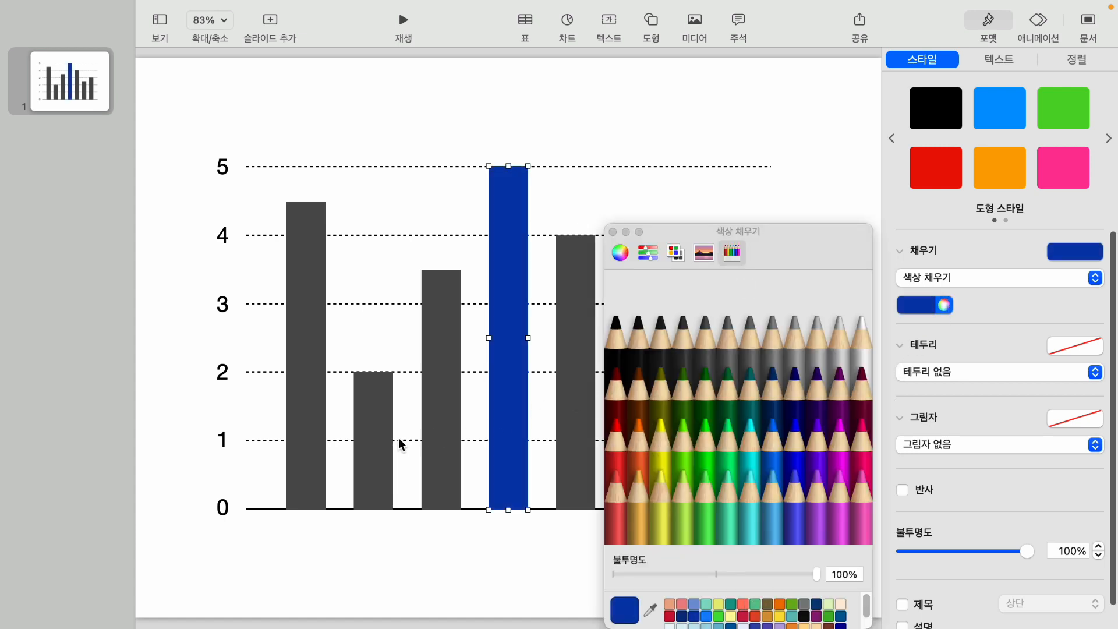
click(370, 445)
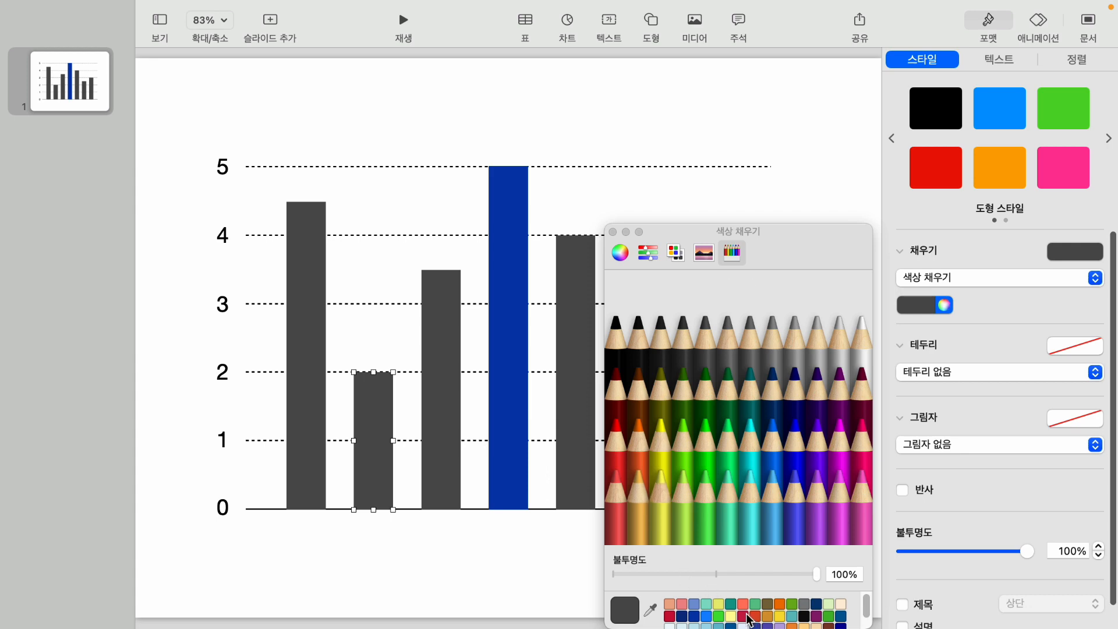
click(746, 616)
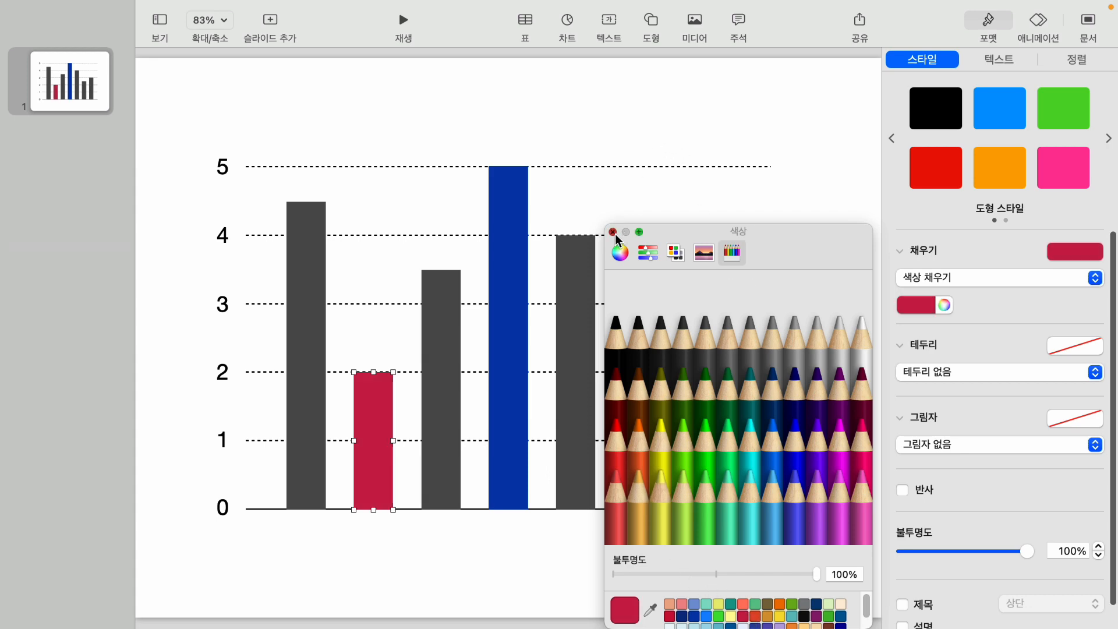
click(612, 233)
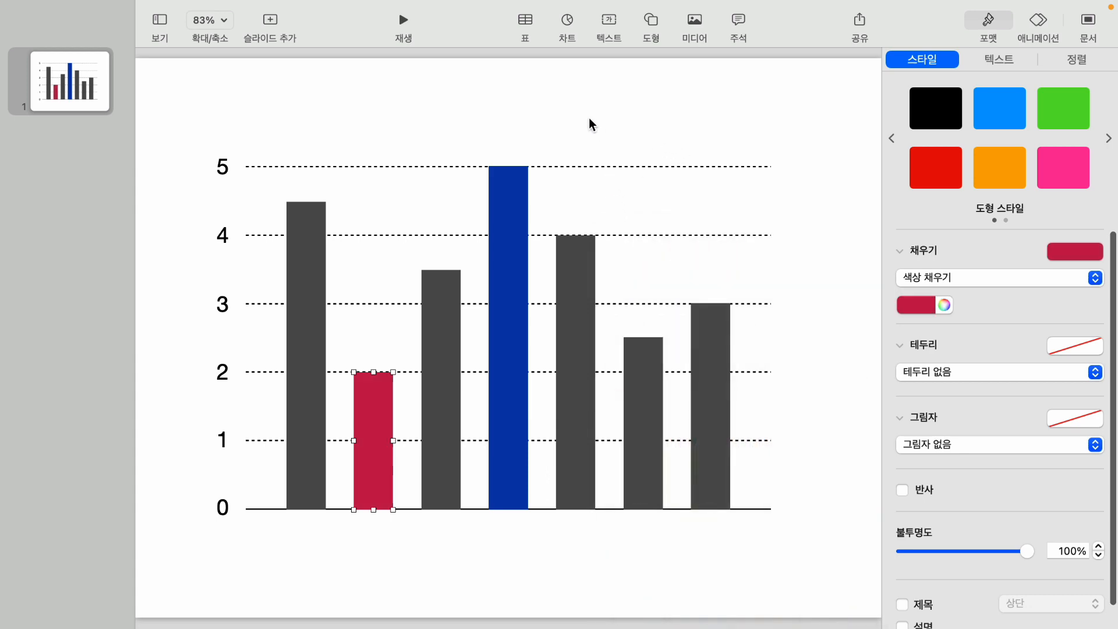
click(435, 209)
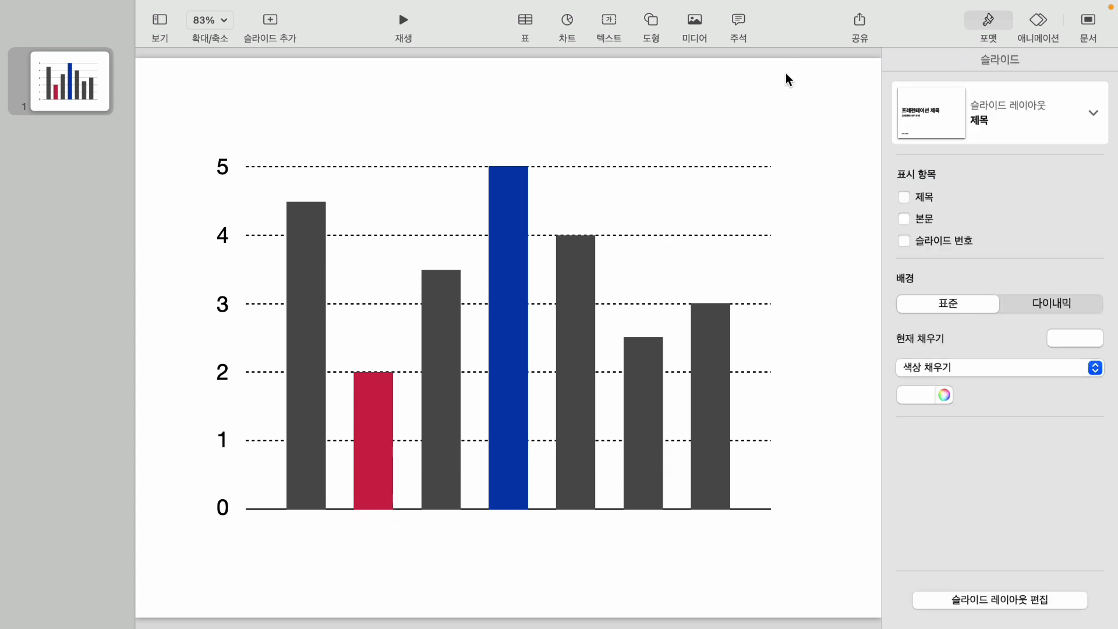
Step: Select all seven bars and fill them with the same blue-green teal from the custom colour swatches
click(510, 327)
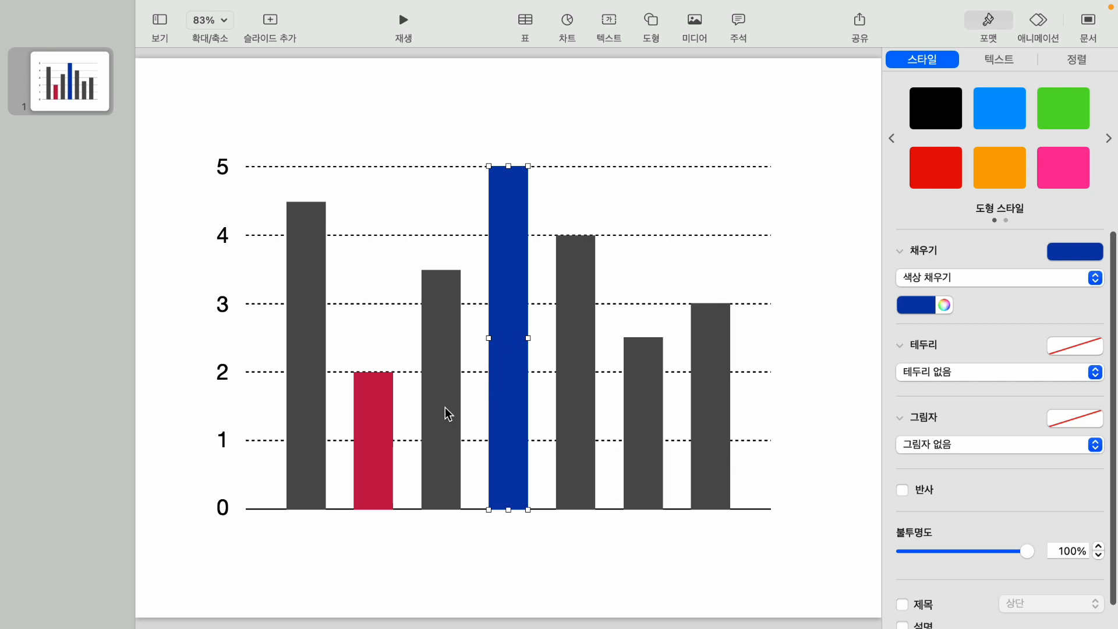
click(311, 427)
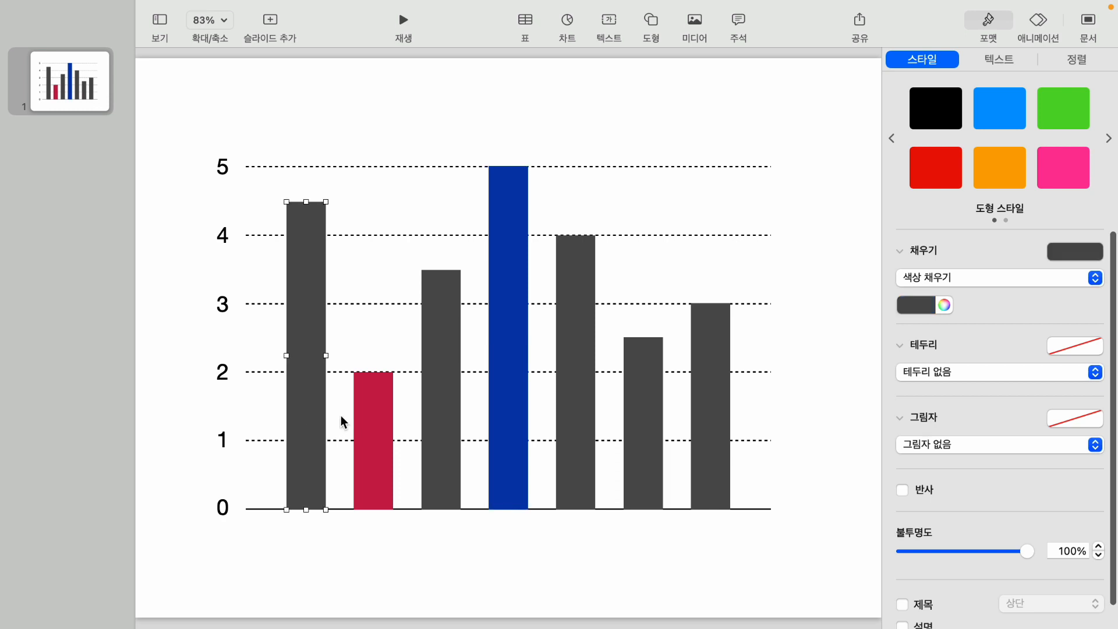
shift+click(371, 412)
shift+click(436, 403)
shift+click(495, 397)
shift+click(572, 397)
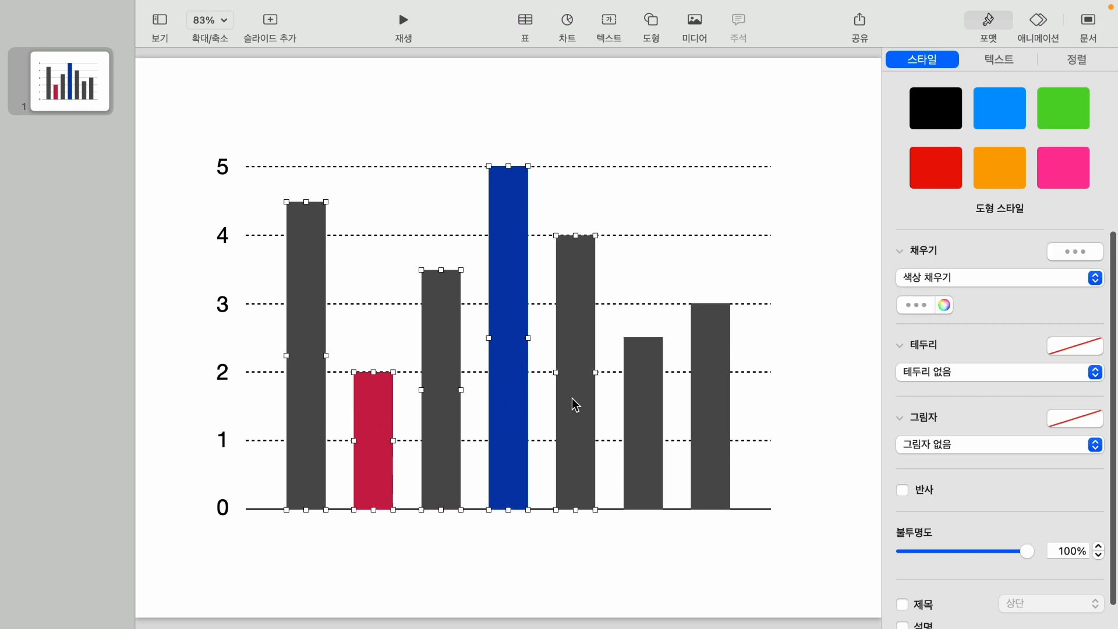
shift+click(661, 390)
shift+click(720, 390)
click(944, 304)
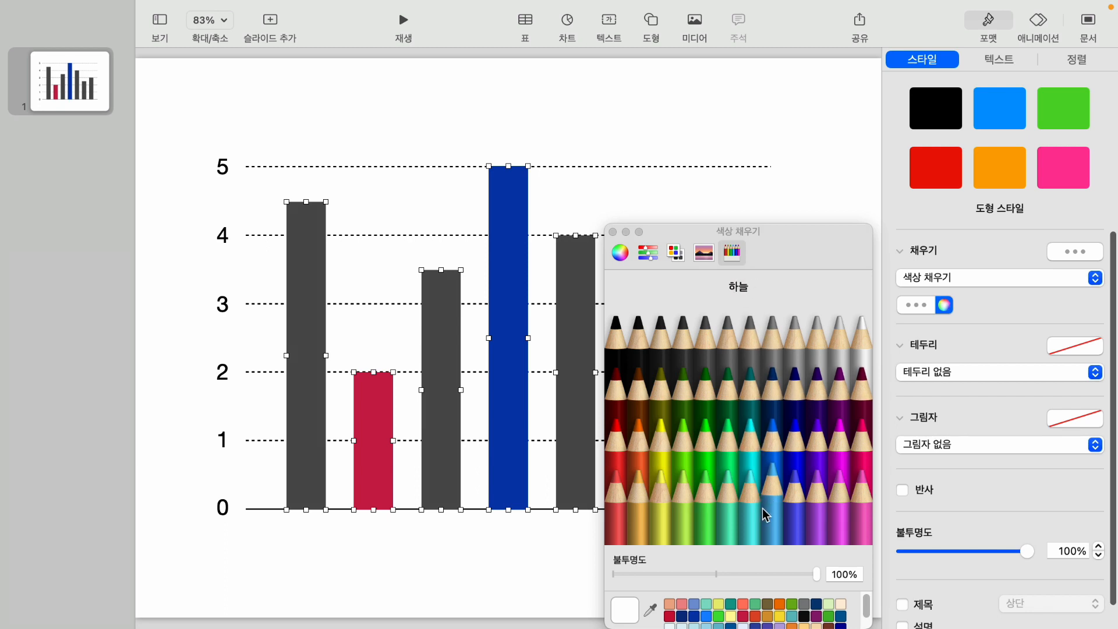
click(707, 606)
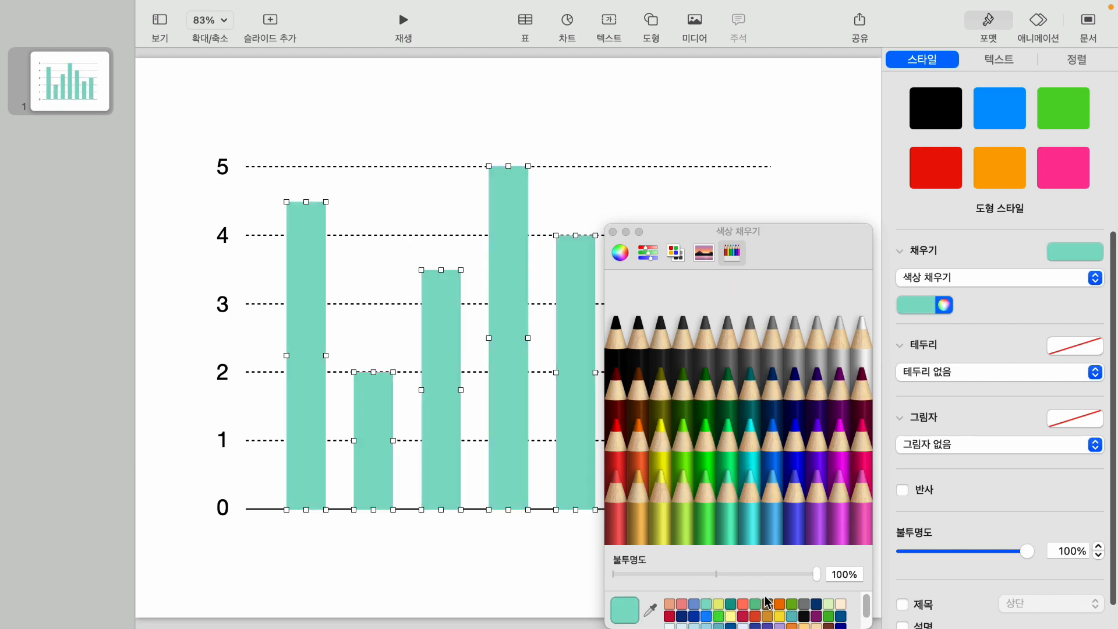
click(791, 616)
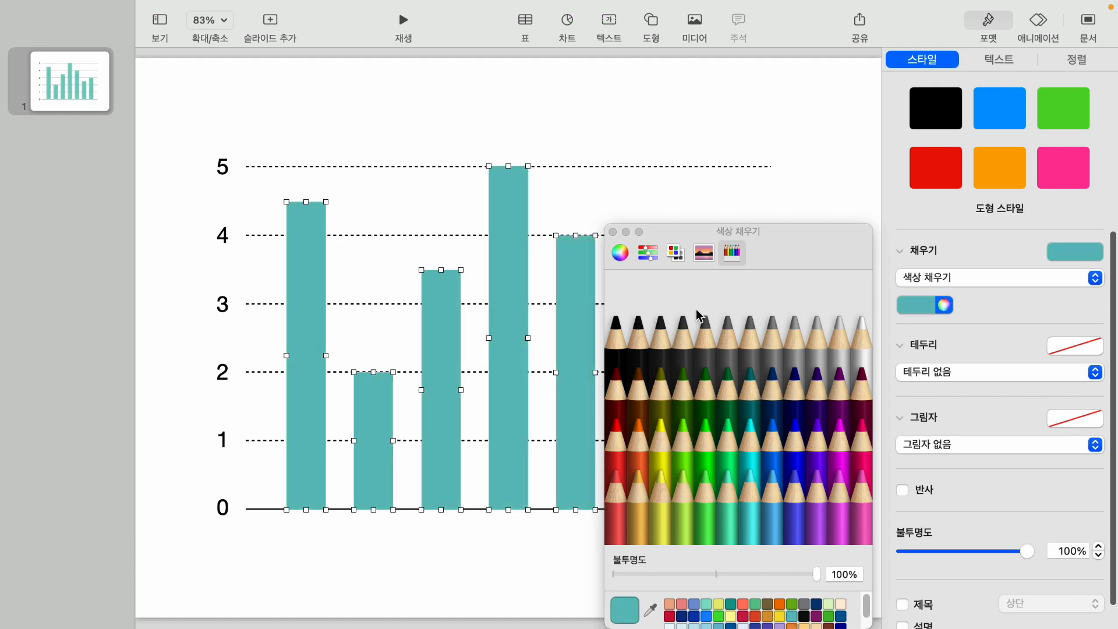
click(613, 232)
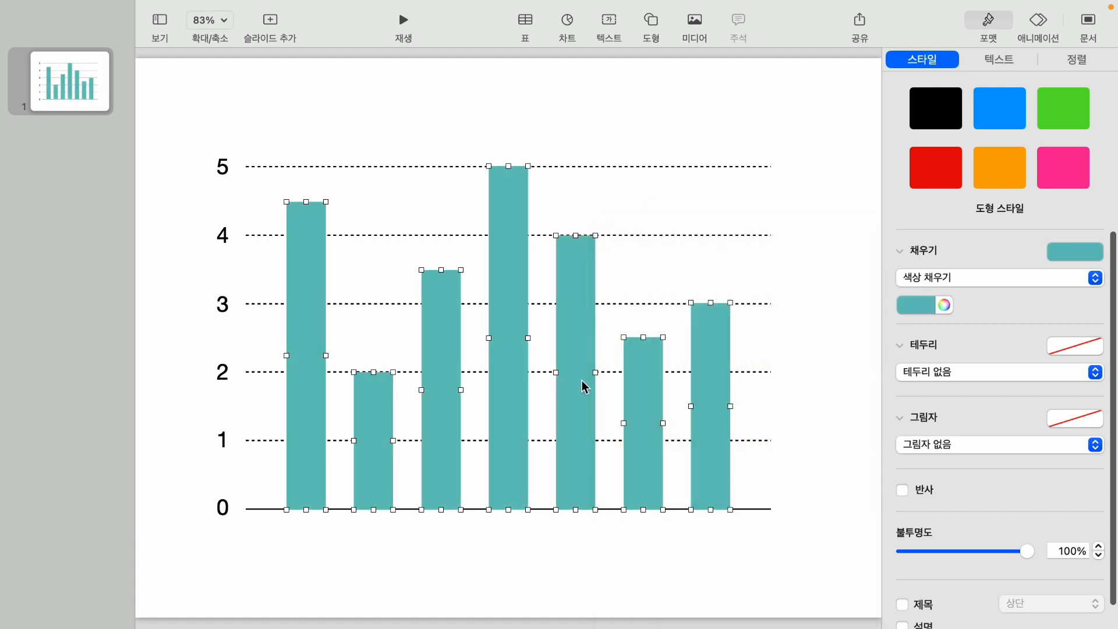
click(509, 587)
Step: Duplicate the tallest and shortest bars together and move the copies up toward the originals
click(509, 416)
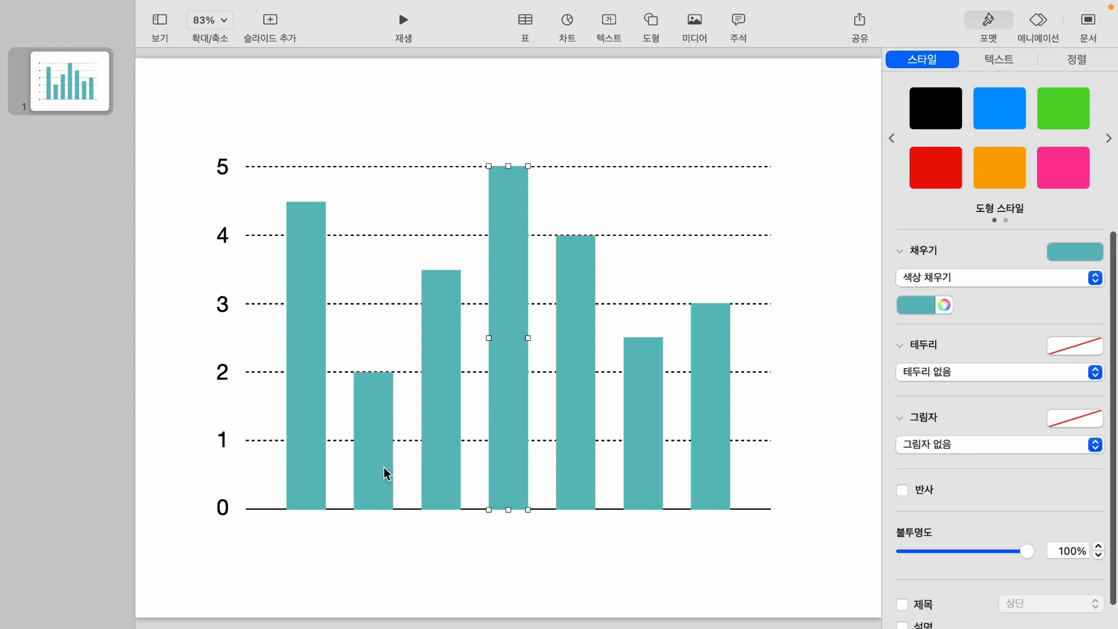
shift+click(380, 446)
key(super+d)
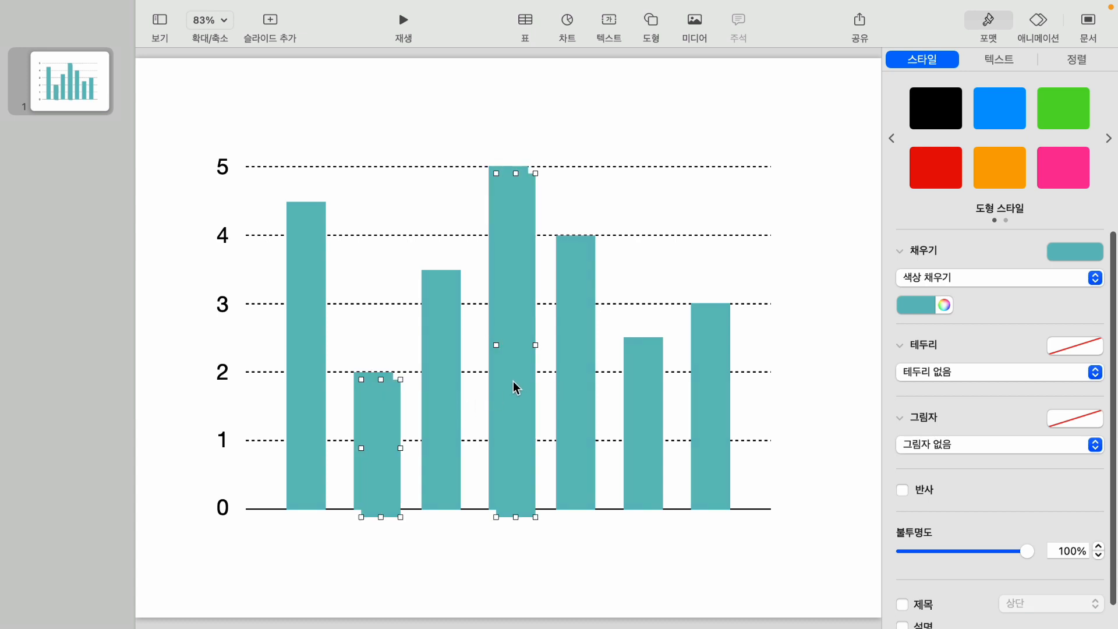
mouse_move(514, 387)
mouse_down()
mouse_move(504, 404)
mouse_move(539, 399)
mouse_move(504, 439)
mouse_move(534, 426)
mouse_move(508, 380)
mouse_up()
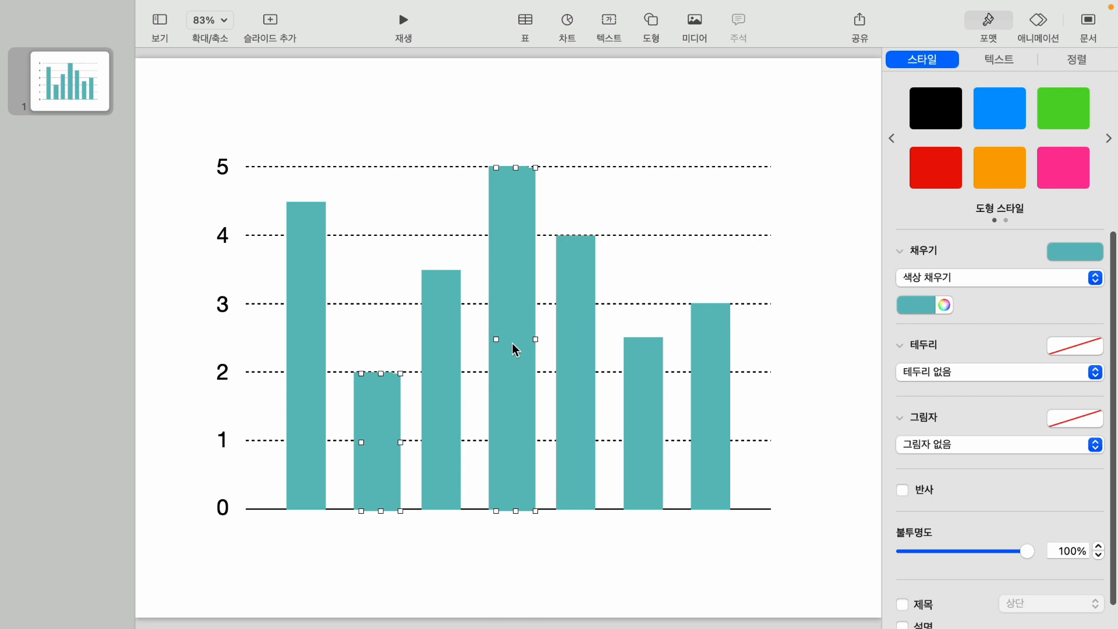
Step: Add a new slide after the chart slide and set its layout to the blank page (빈 페이지)
click(74, 88)
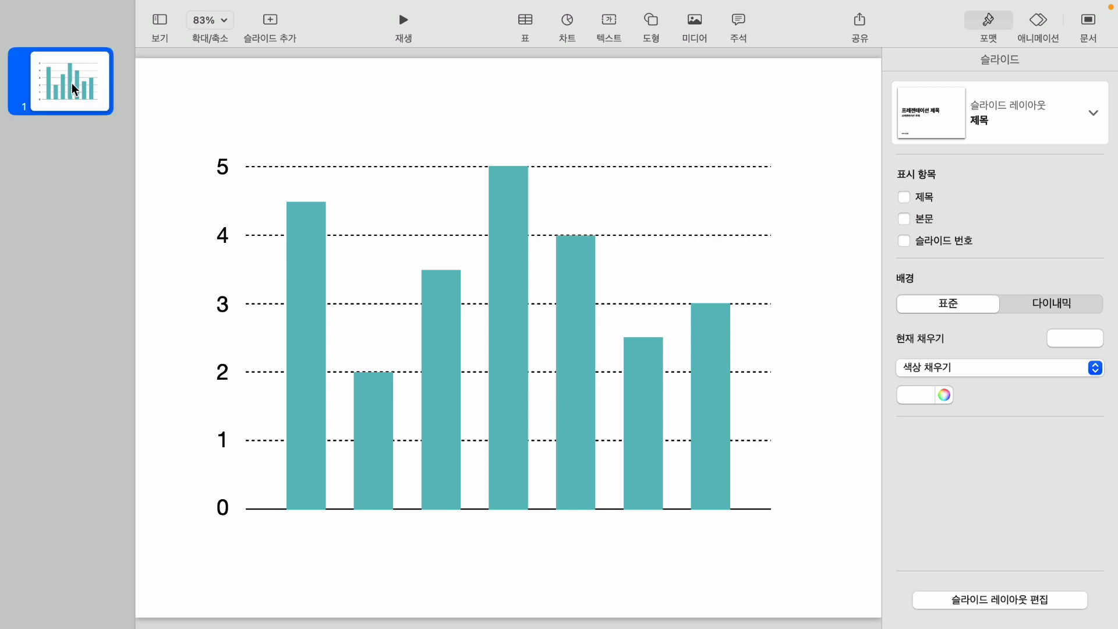
key(Return)
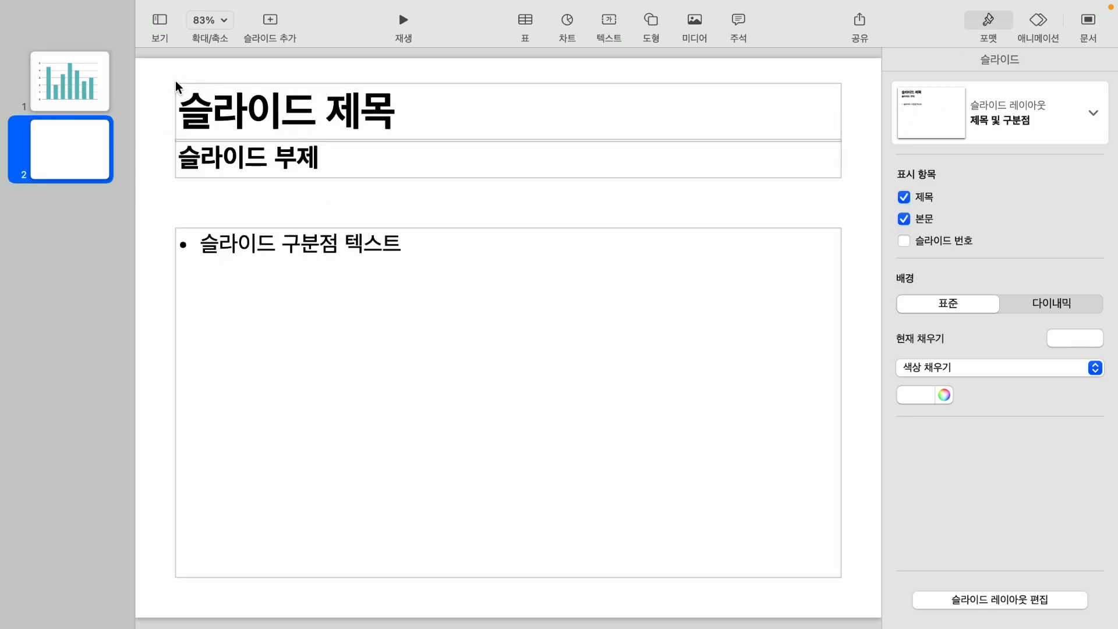
click(1088, 134)
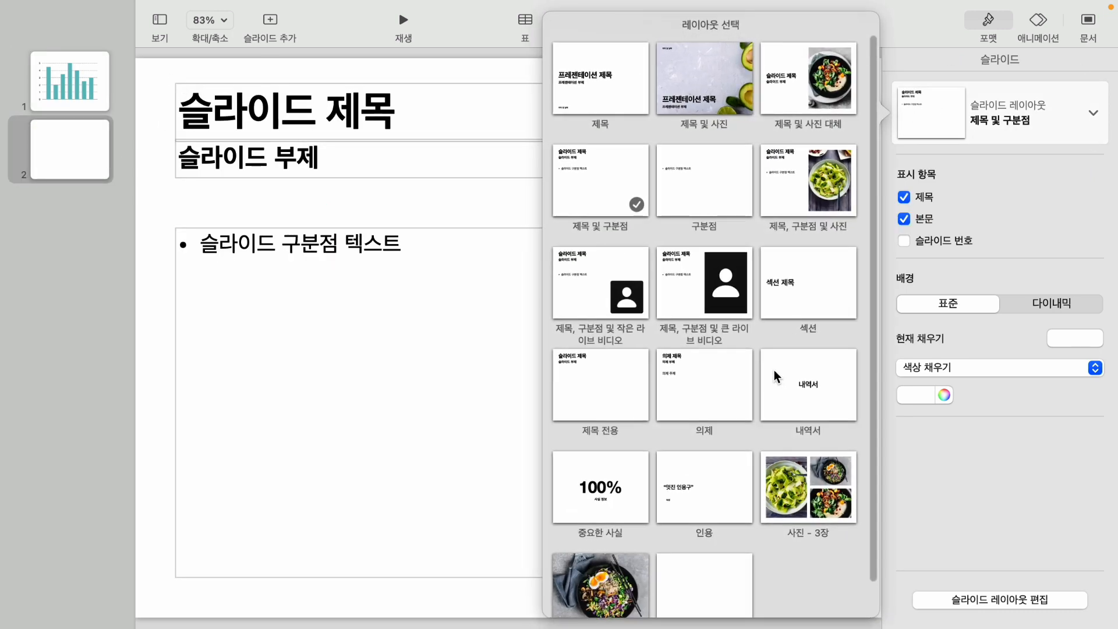
click(718, 561)
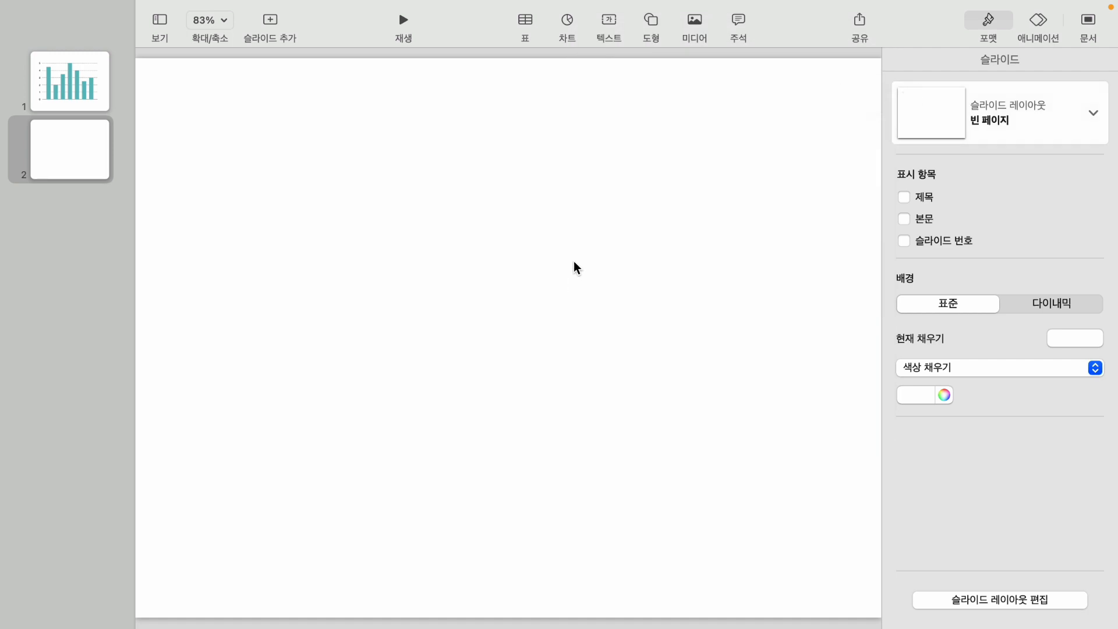
Step: Paste the copied tallest and shortest bars onto the blank second slide, and return to the chart slide
key(super+v)
click(57, 92)
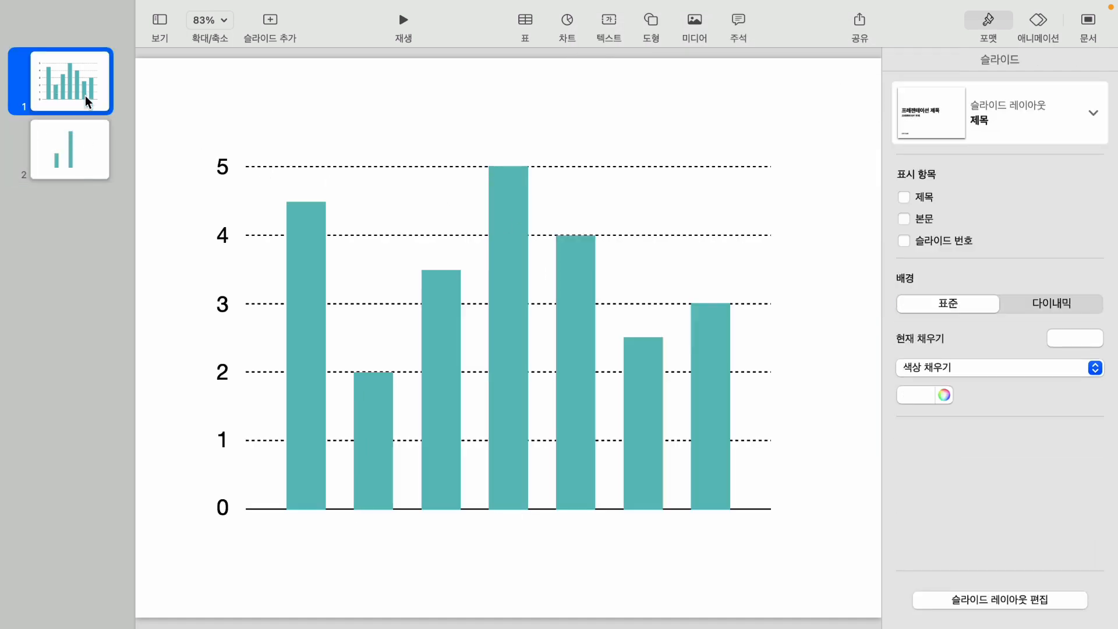
click(365, 90)
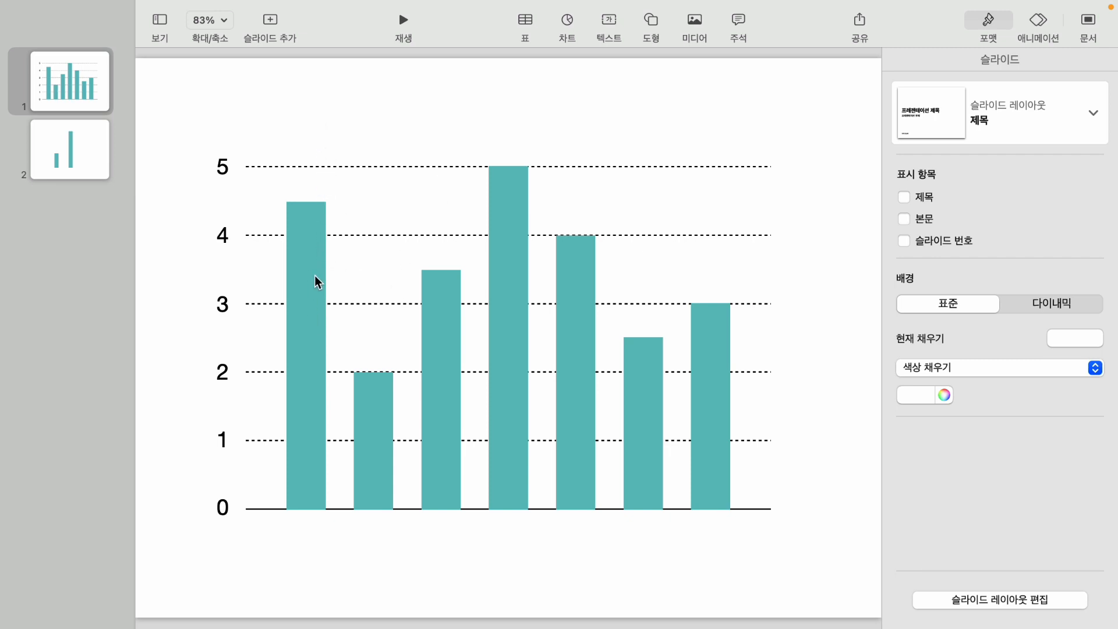
Step: Add a text label reading 4.5 and centre it just above the first bar
click(609, 21)
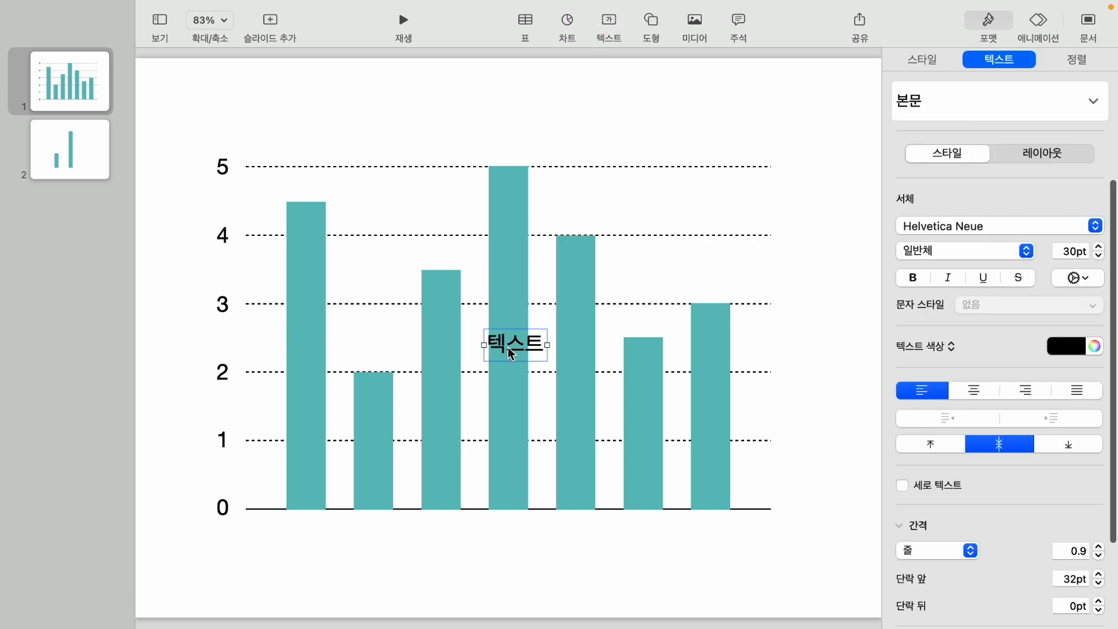
drag(510, 356, 304, 200)
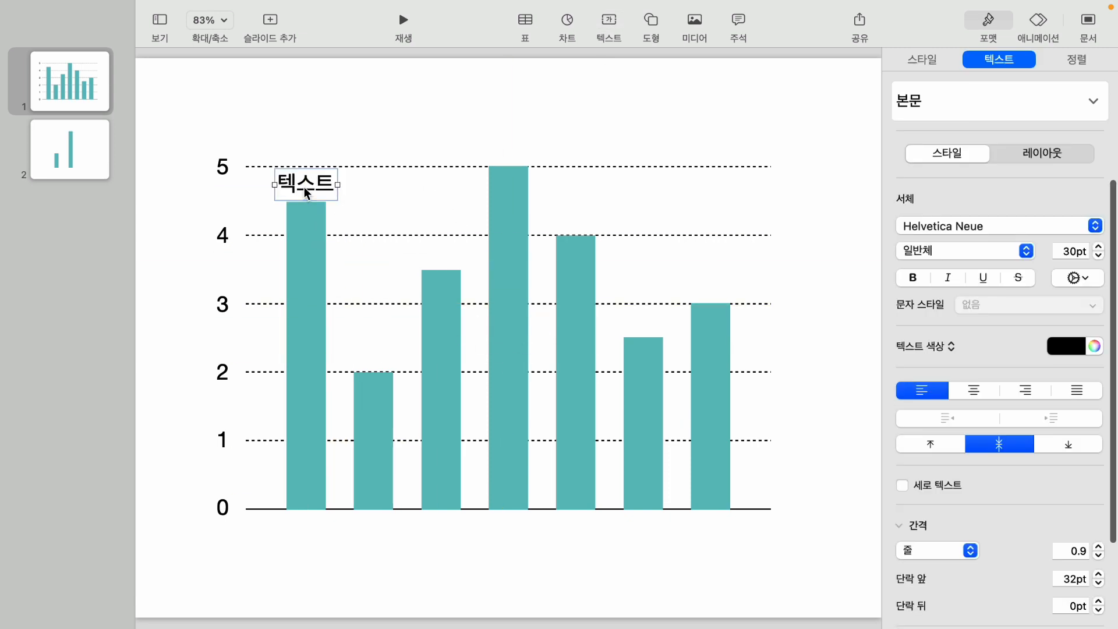
double_click(304, 187)
key(BackSpace)
text(4.5)
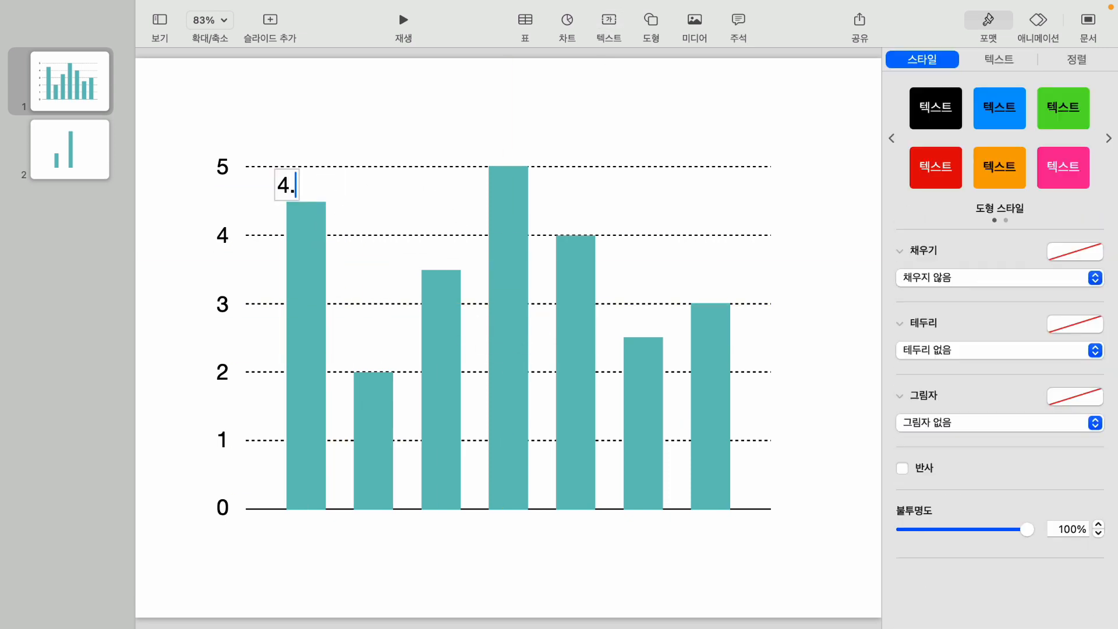
click(243, 184)
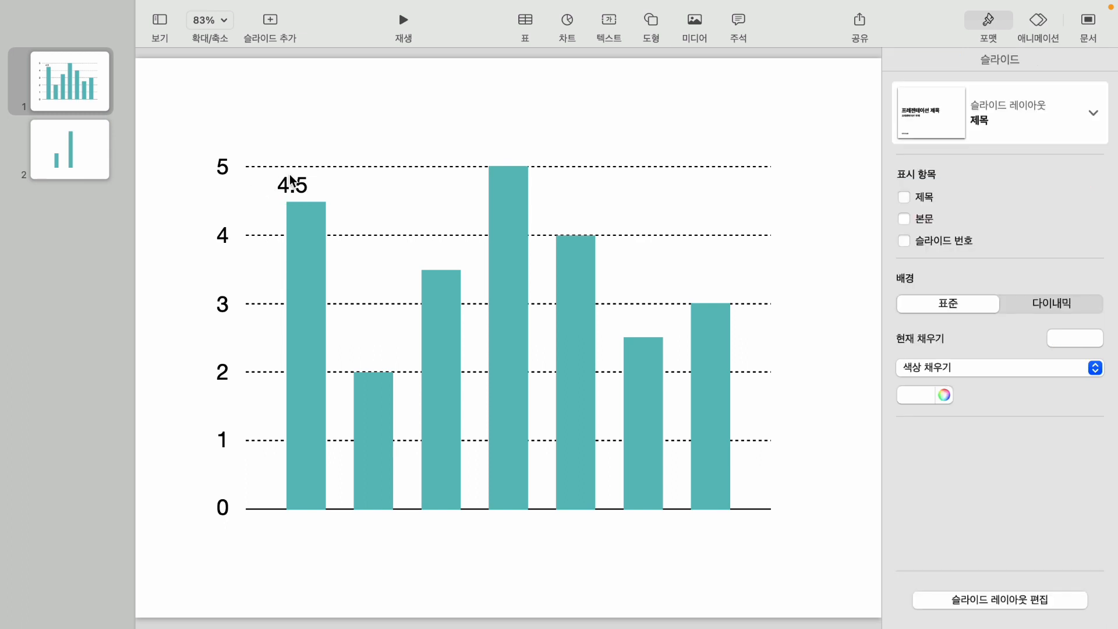
drag(289, 174, 301, 176)
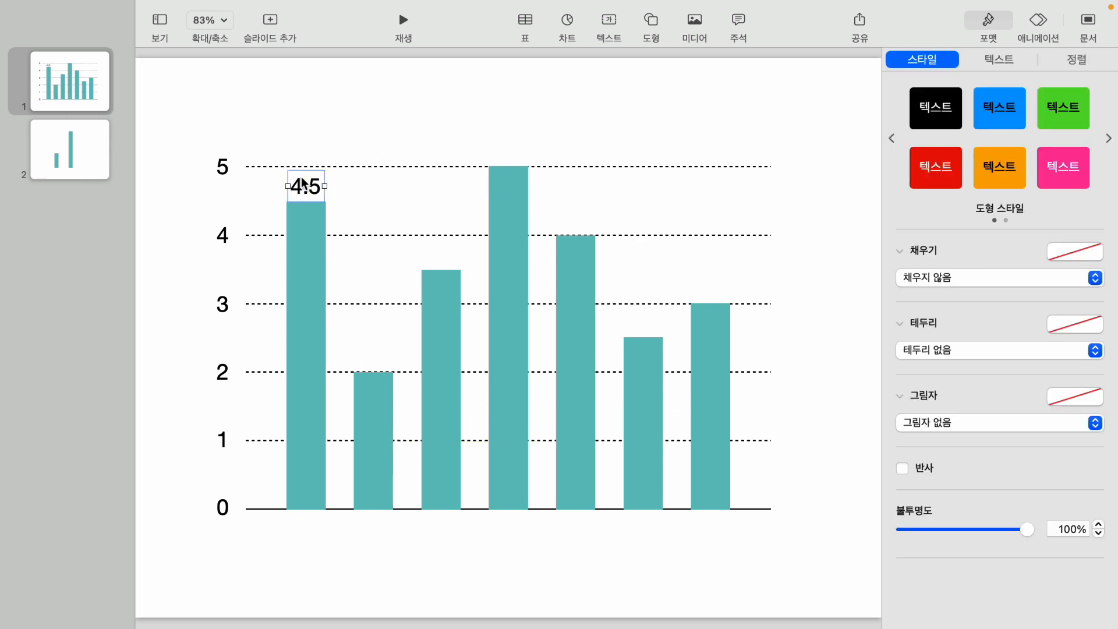
Step: Duplicate the 4.5 label six times and place one copy above each of the other bars
key(super+d)
key(super+d)
key(super+d)
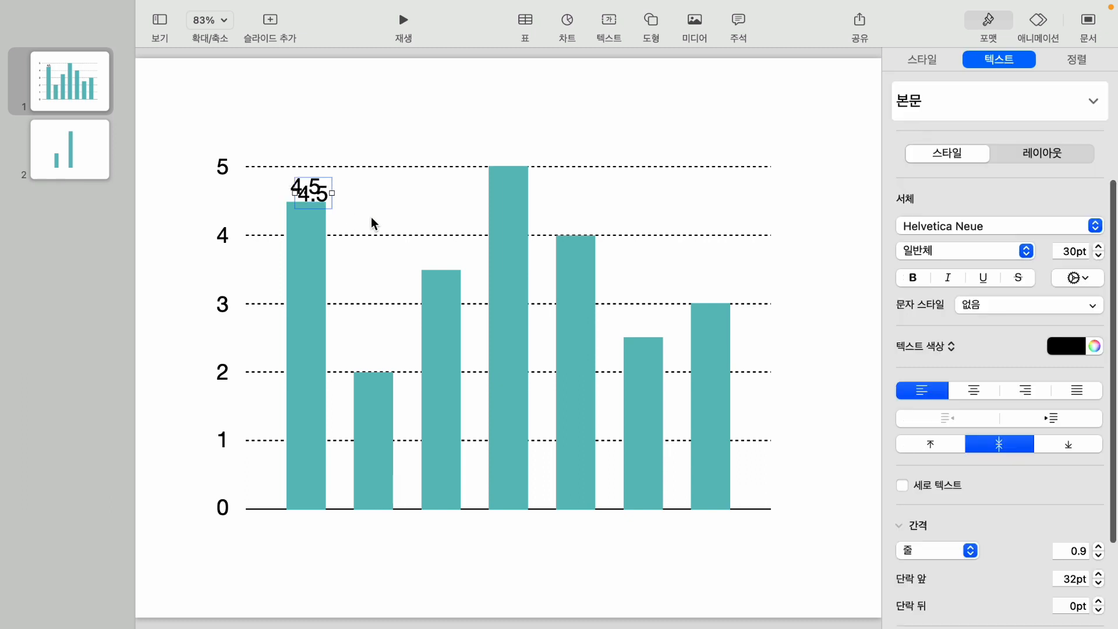
key(super+d)
key(super+d)
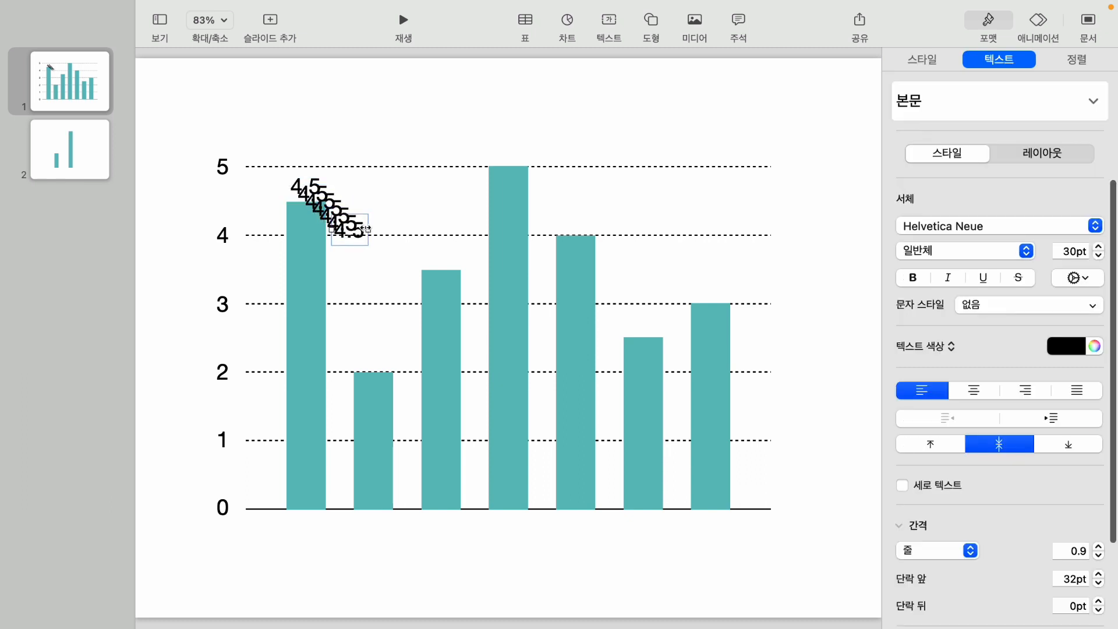
drag(355, 233, 703, 289)
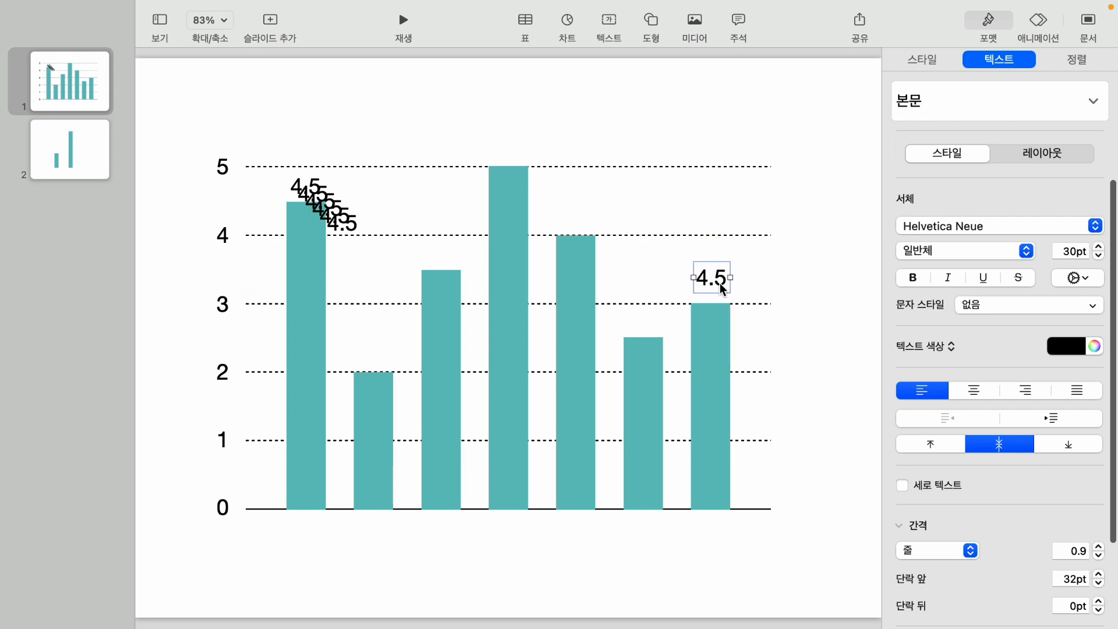
drag(353, 233, 656, 331)
click(343, 213)
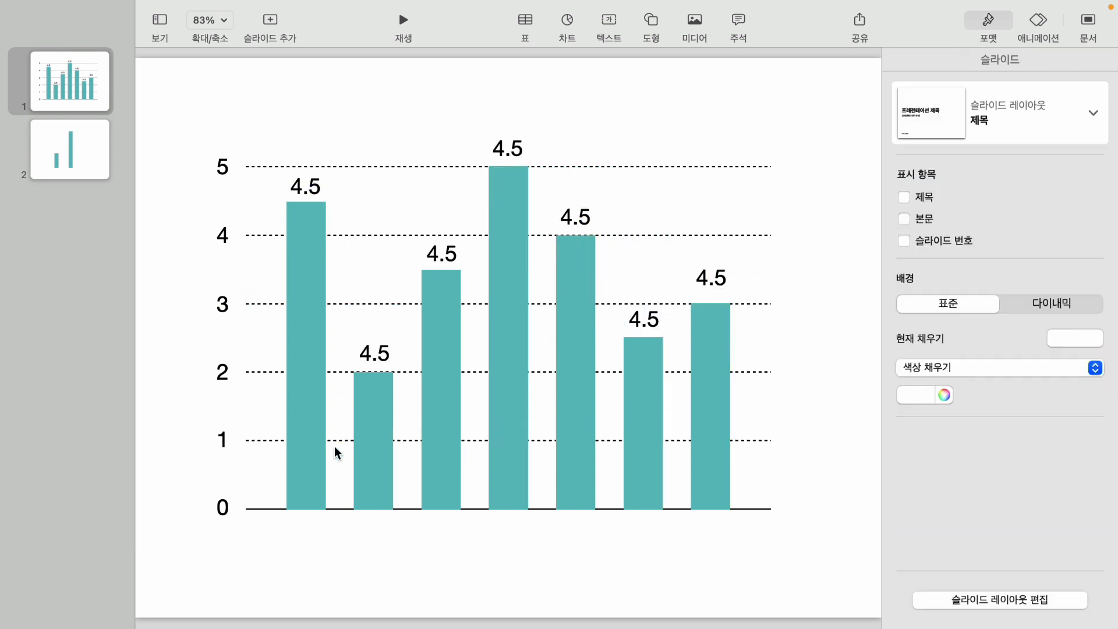
Step: Change the labels above the second to seventh bars to 2, 3.5, 5, 4, 2.5 and 3
double_click(387, 355)
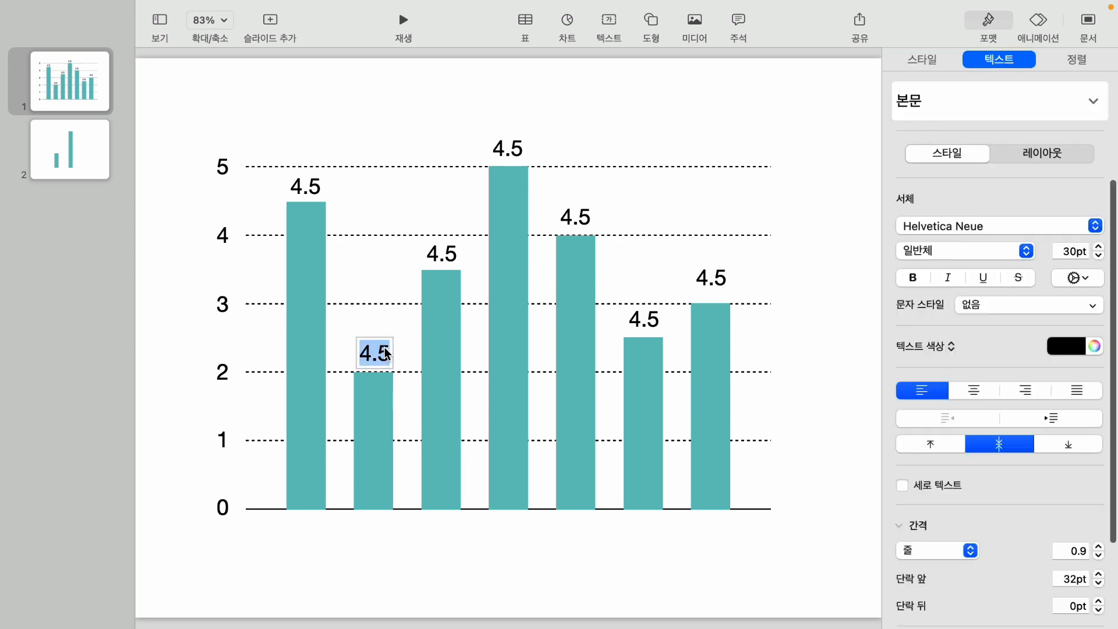
text(2)
double_click(443, 254)
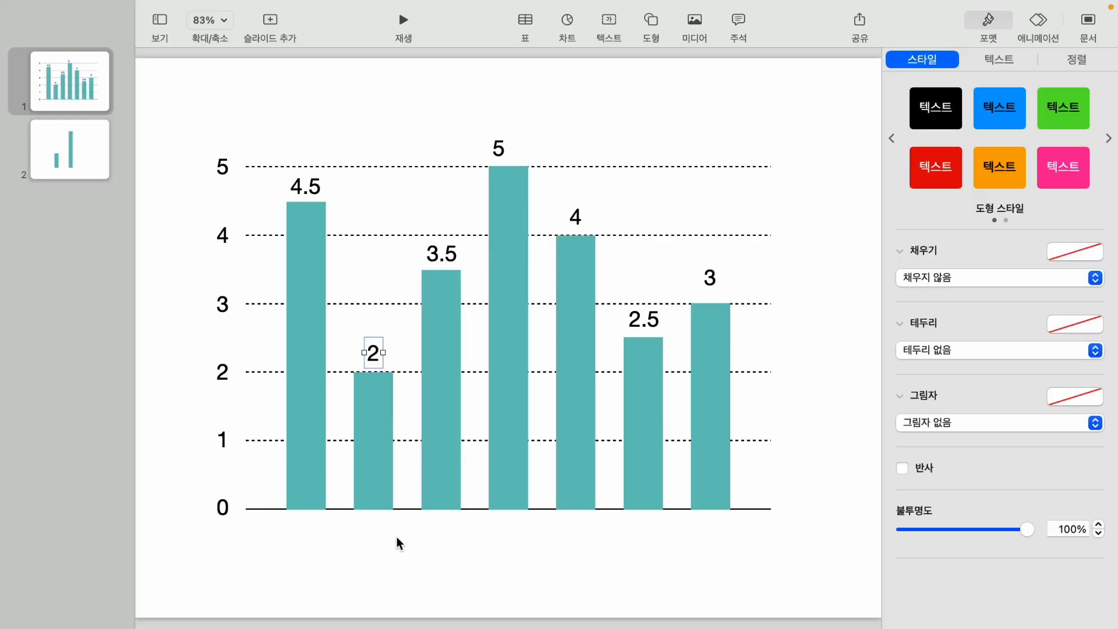
click(397, 537)
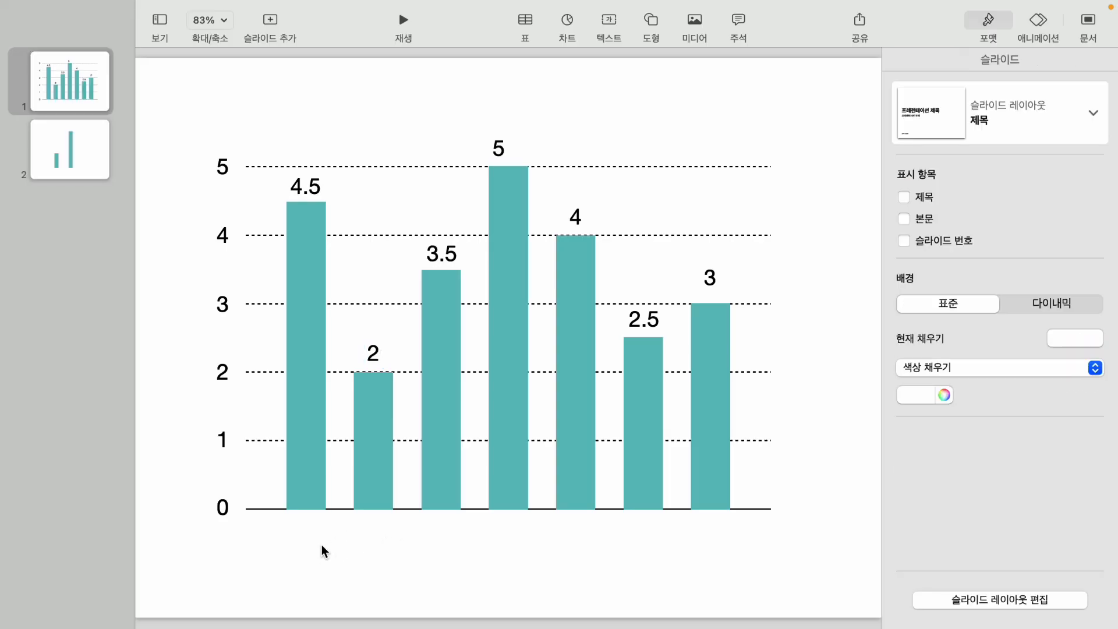
Step: Copy the 4.5 label to below the first bar, replace its text with a person's name, and centre it under the bar
click(295, 191)
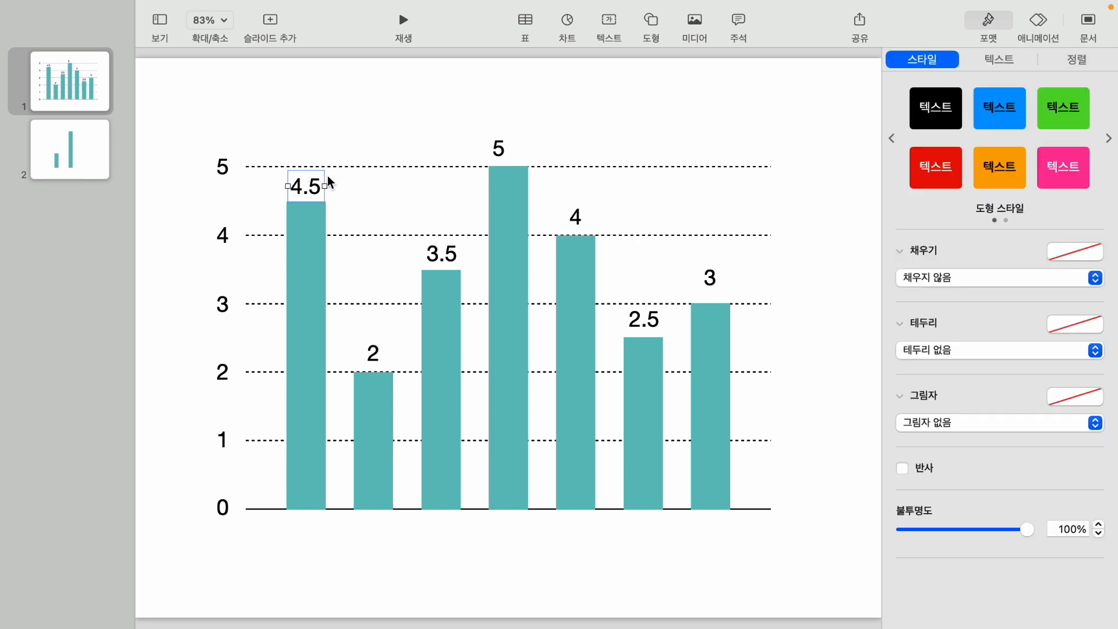
drag(309, 182, 308, 537)
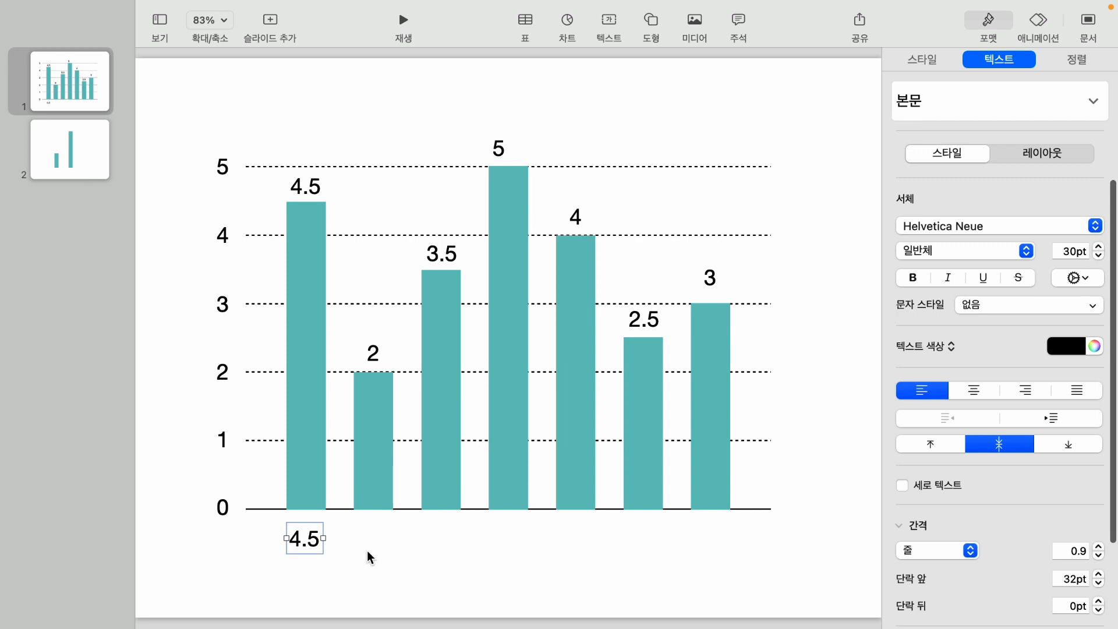
text(홍길동)
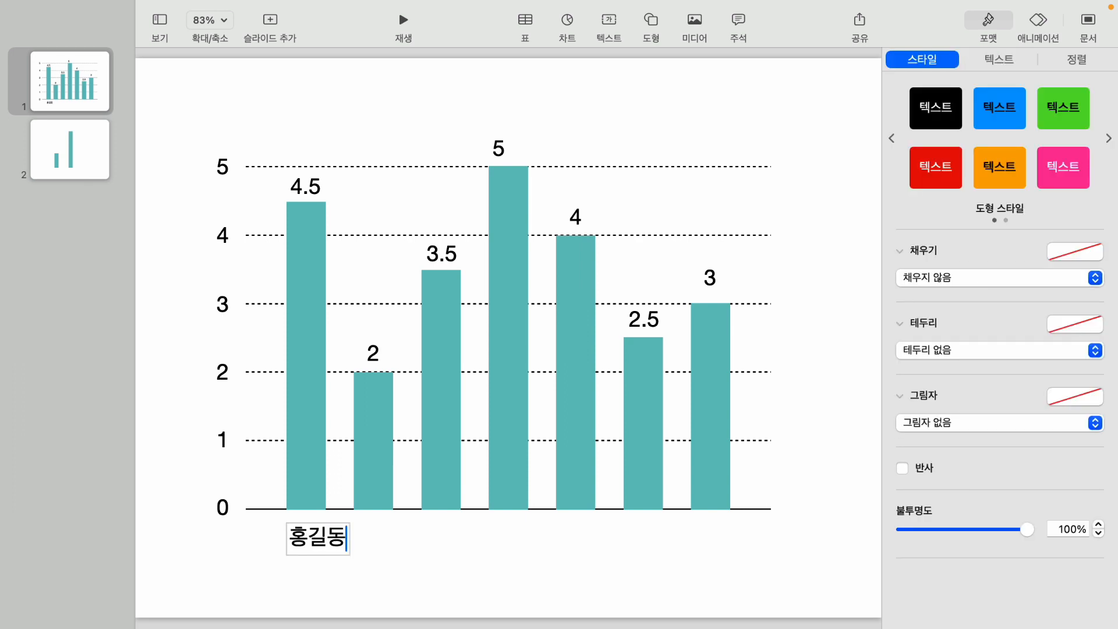
click(312, 560)
drag(326, 551, 313, 550)
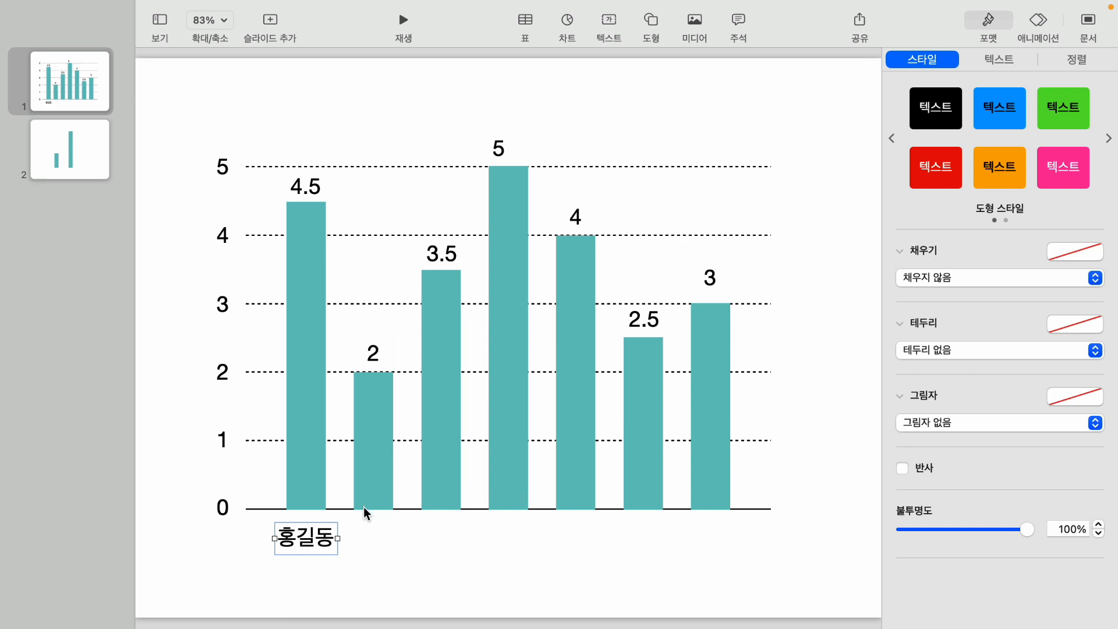
Step: Reduce the name label's font size to 21 pt and centre it under the first bar, close to the baseline
click(1017, 63)
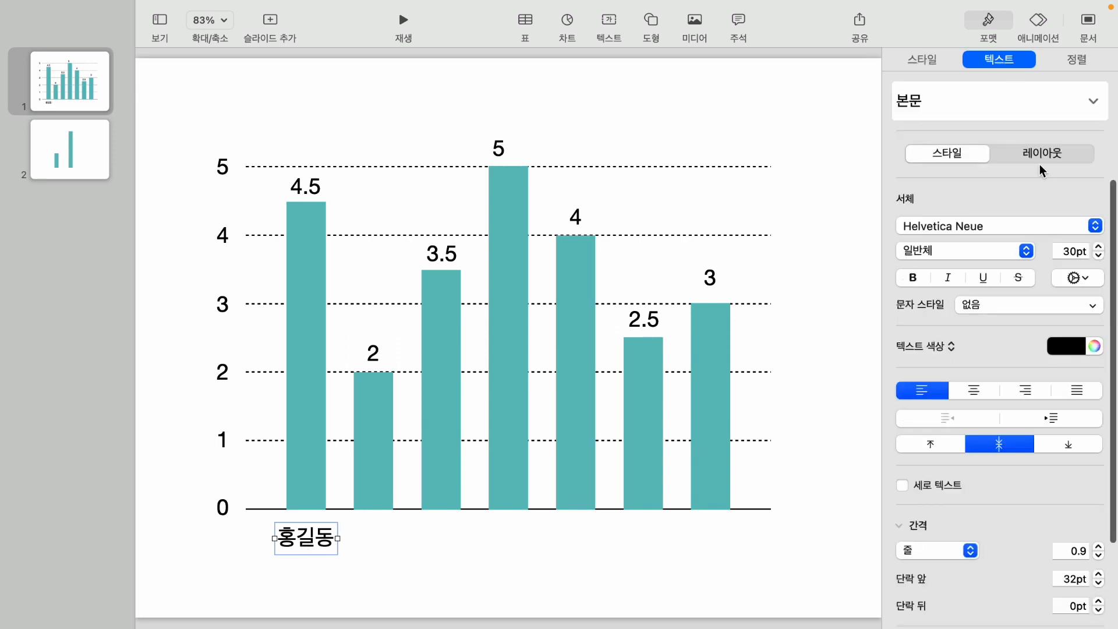
click(1099, 256)
click(1099, 256)
click(1099, 256)
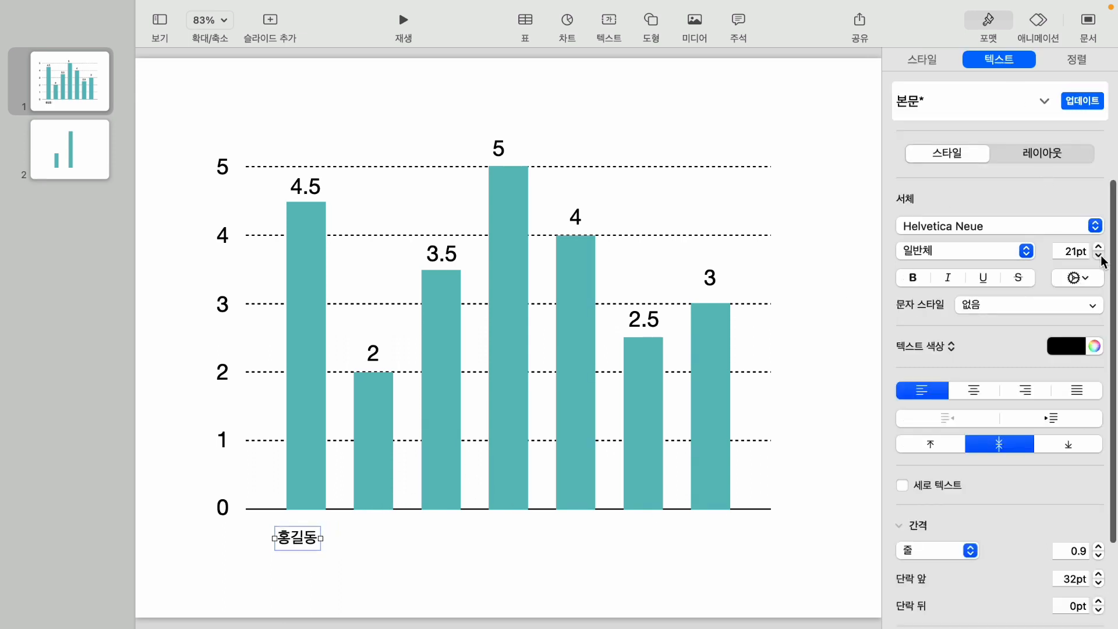
drag(298, 542, 309, 531)
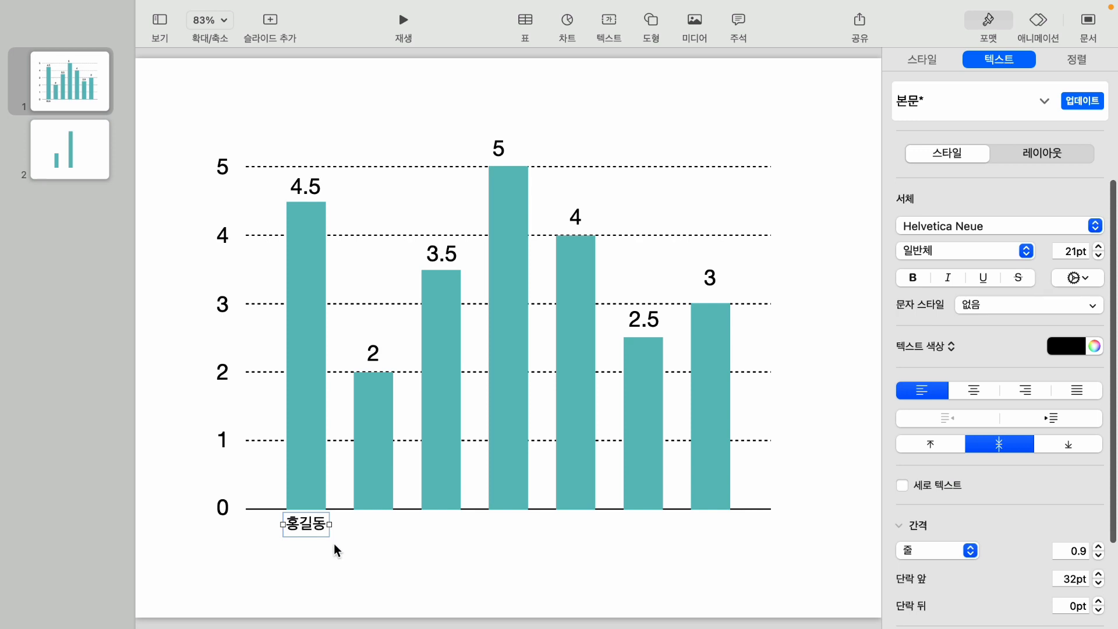
Step: Duplicate the name label below the first bar six times
key(super+d)
key(super+d)
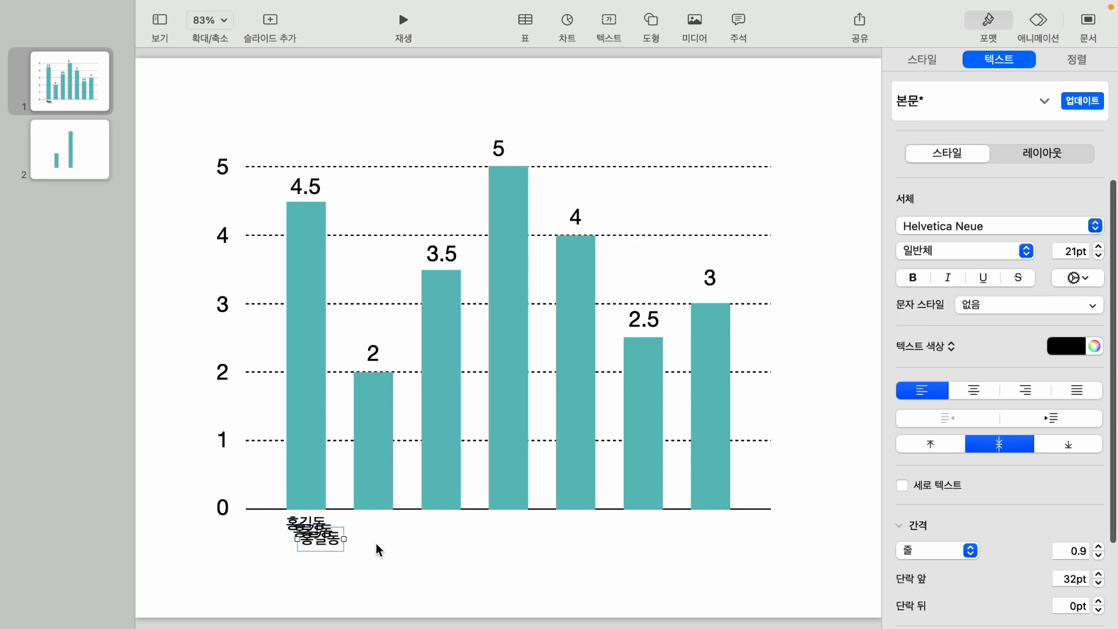
key(super+d)
key(super+d)
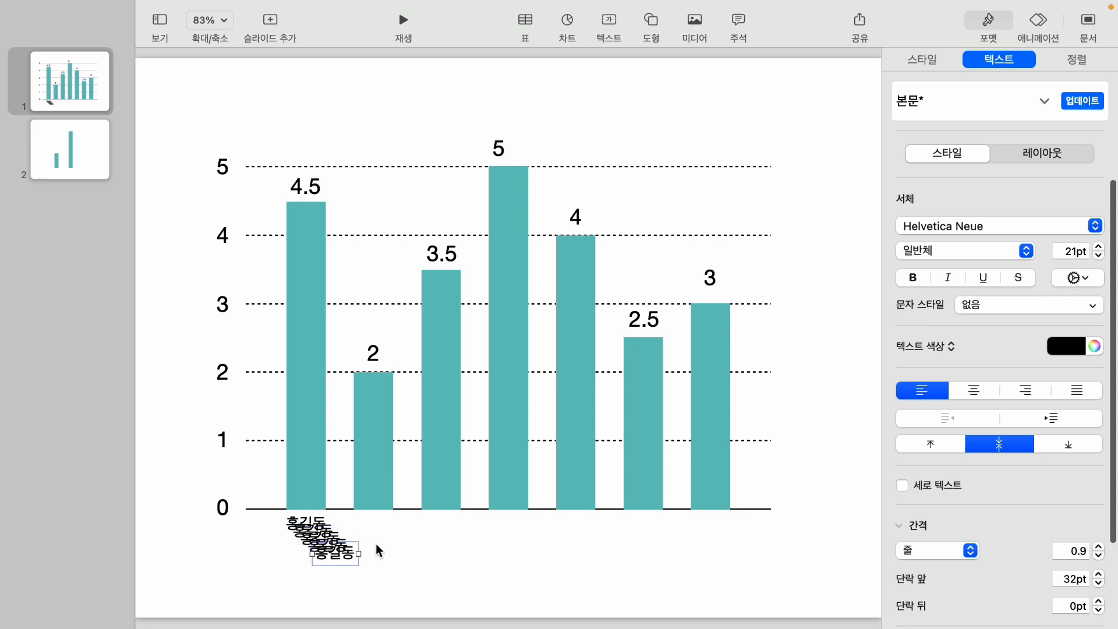
key(super+d)
key(super+d)
Step: Move the last name label copy under the seventh bar, and select all seven name labels
drag(360, 569, 721, 532)
click(749, 558)
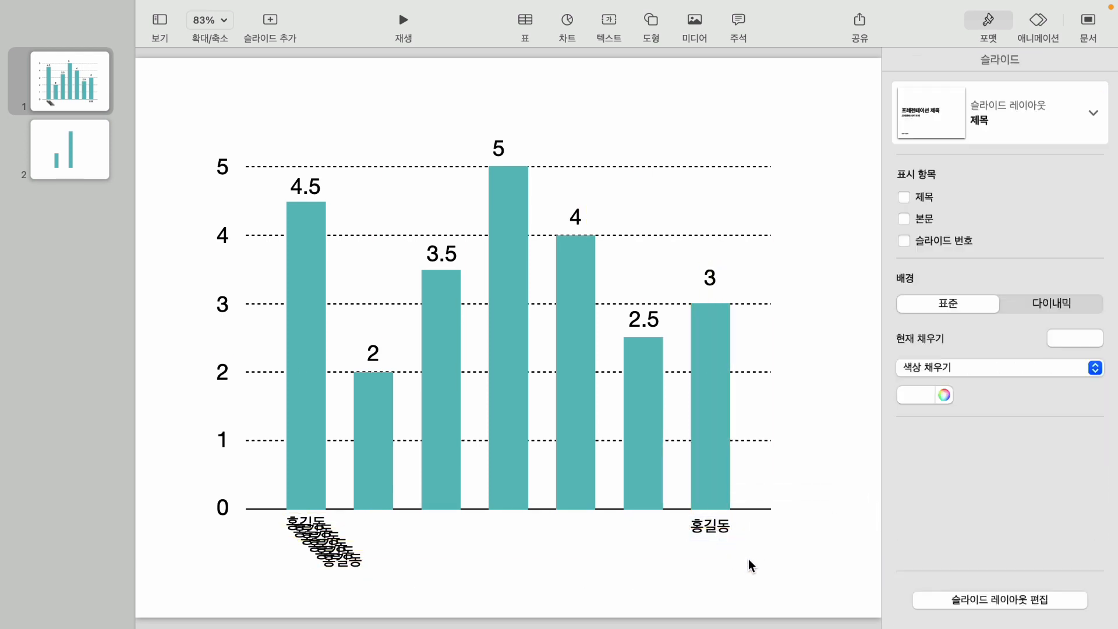
drag(407, 576, 278, 521)
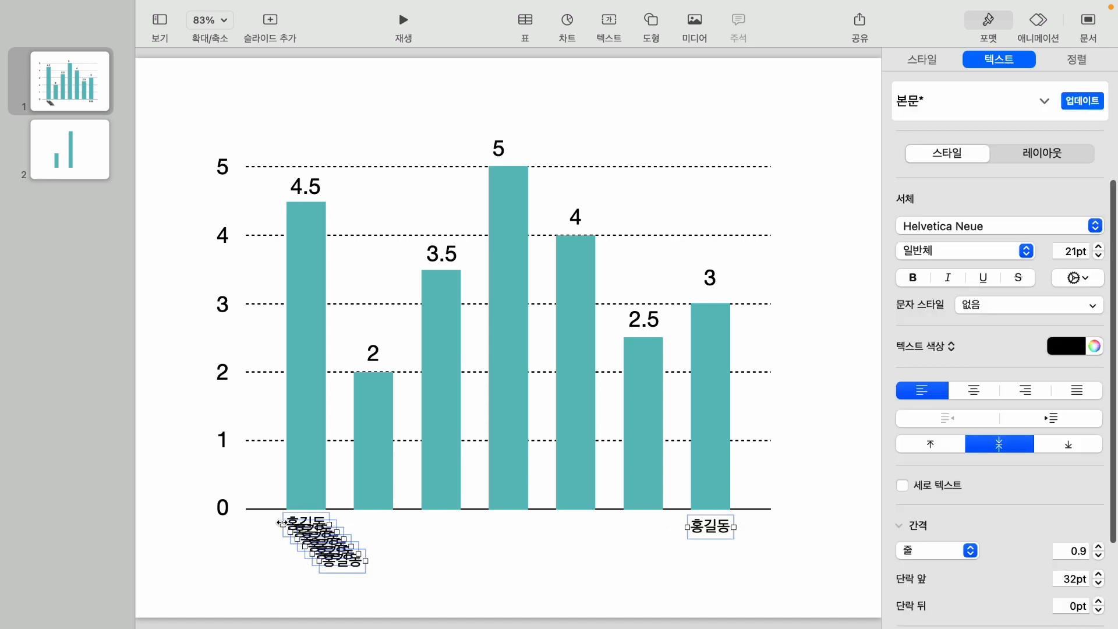